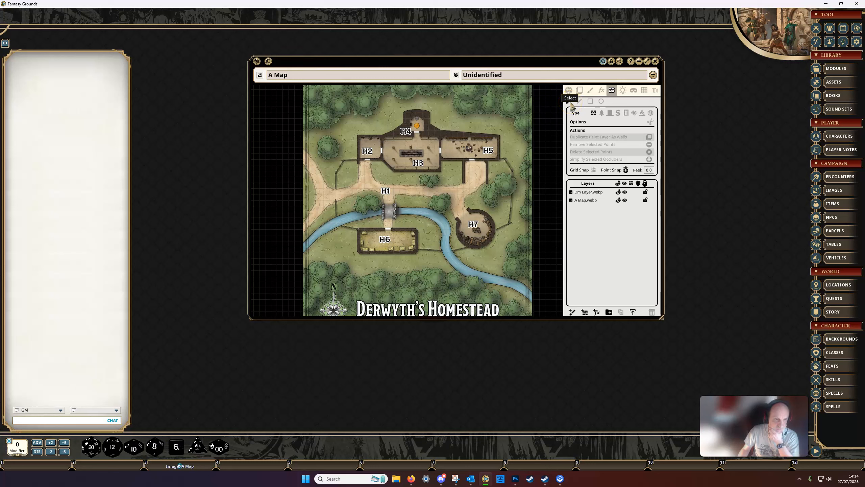
pyautogui.click(570, 103)
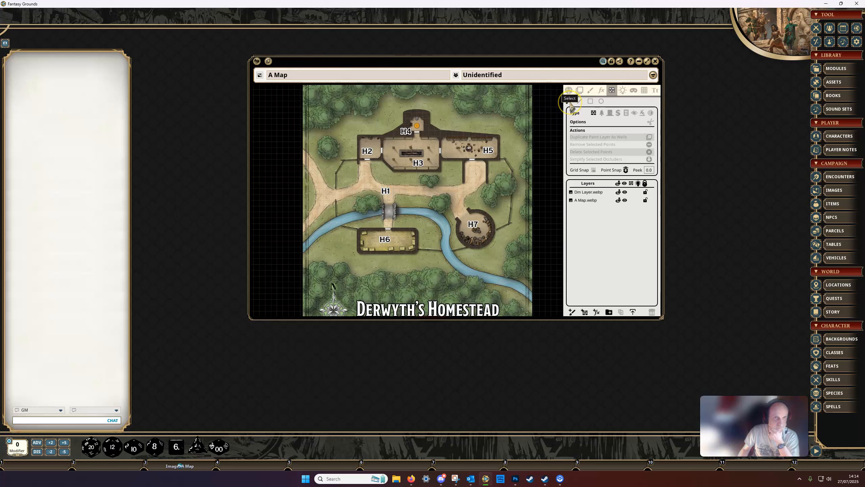
pyautogui.click(579, 102)
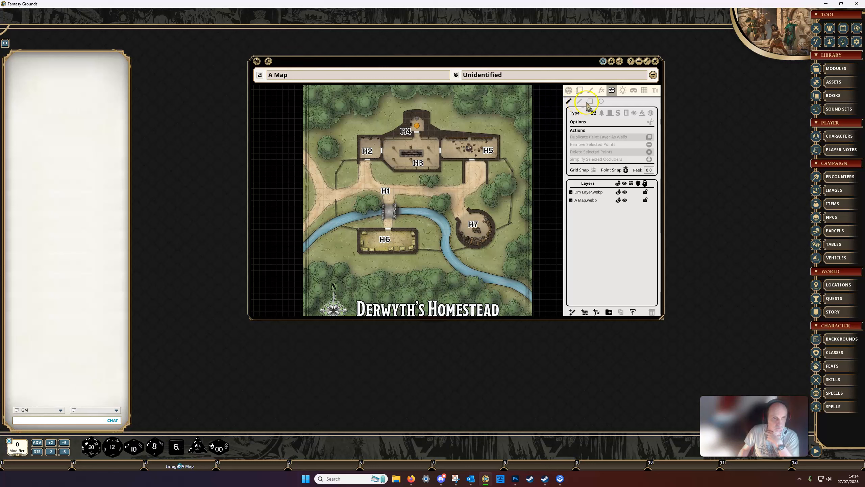
pyautogui.click(592, 103)
pyautogui.click(579, 103)
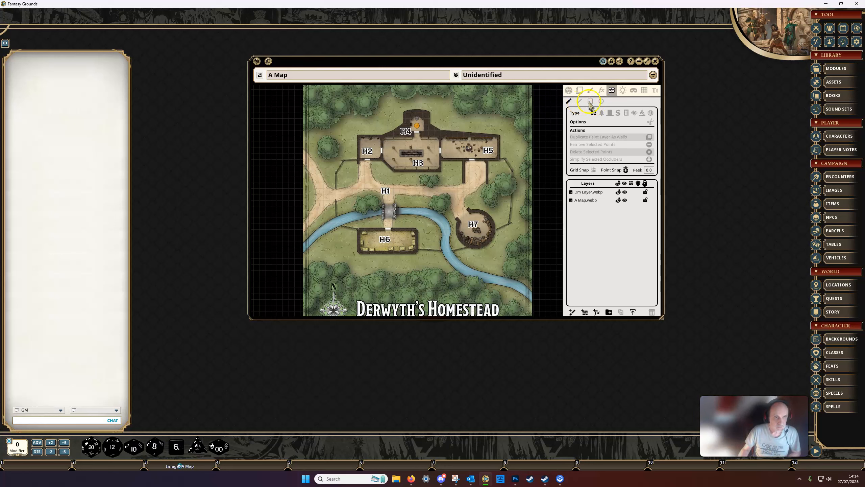
pyautogui.click(604, 104)
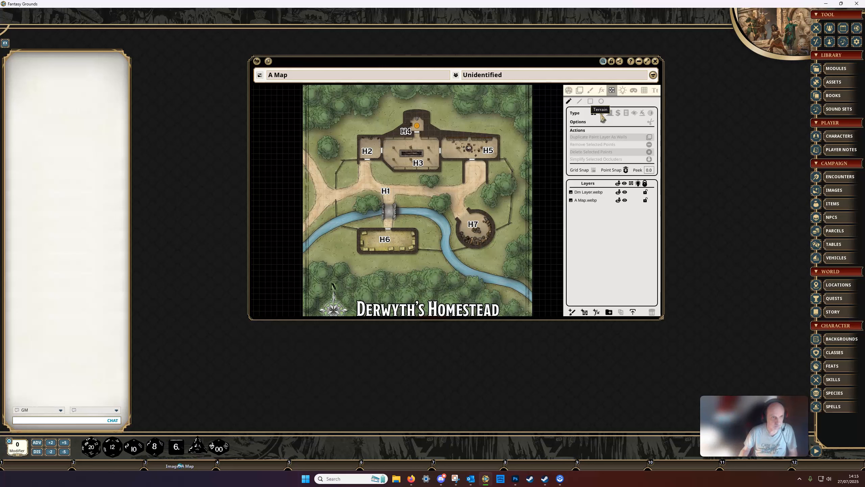
pyautogui.click(610, 118)
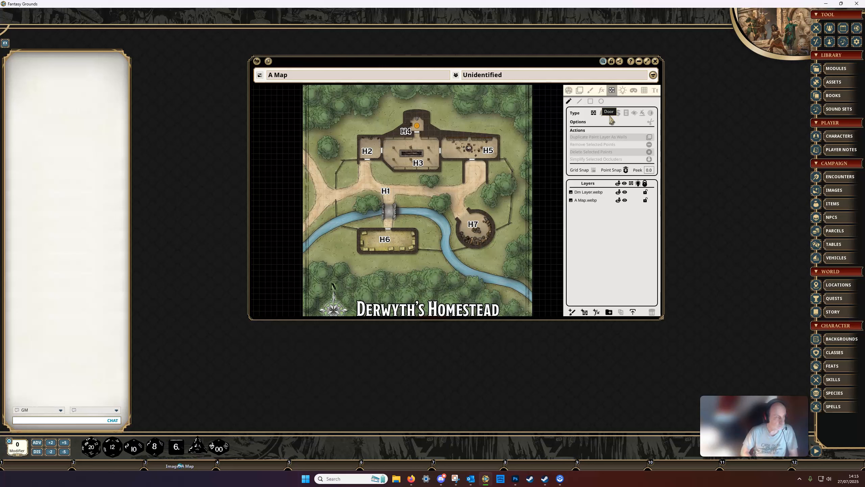
pyautogui.click(617, 117)
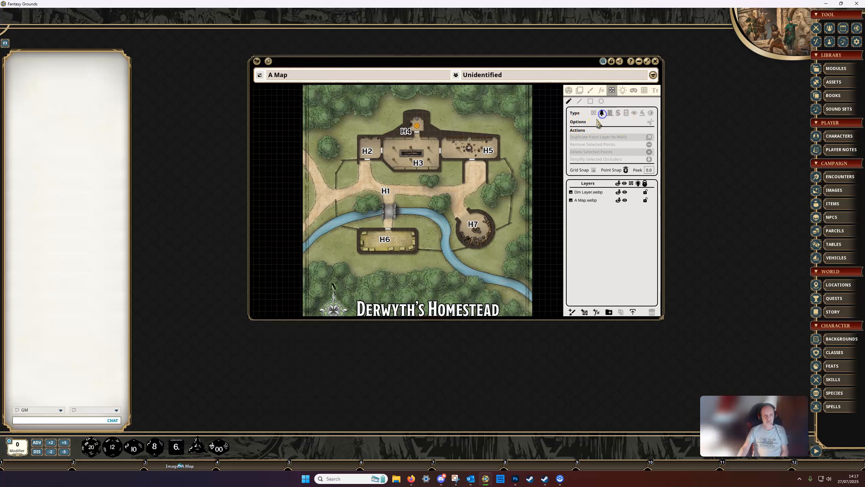
pyautogui.click(610, 113)
pyautogui.click(627, 113)
pyautogui.click(642, 113)
pyautogui.click(593, 114)
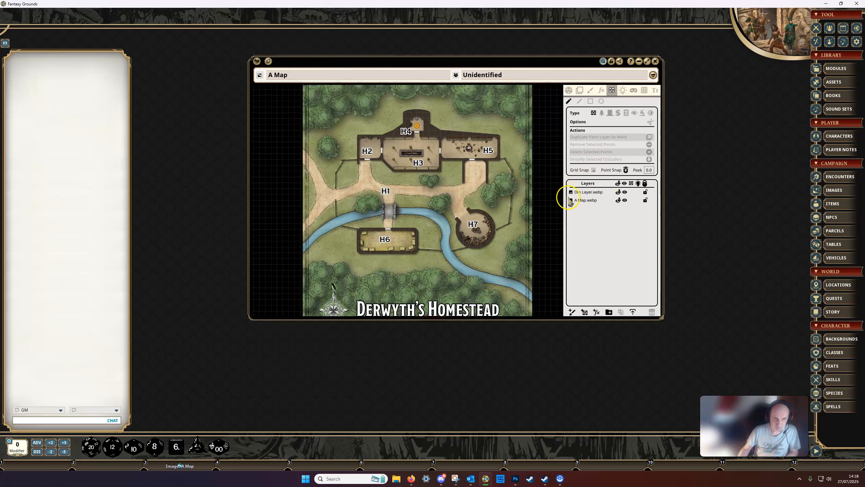
# Restrict the Dm Layer.webp layer to GM only and lock it, keeping A Map.webp selected as the unlocked working layer
pyautogui.click(620, 194)
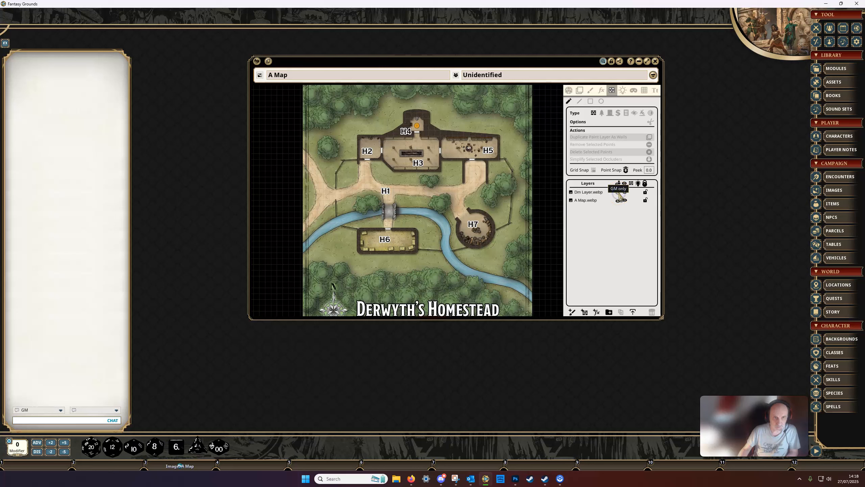
pyautogui.click(619, 193)
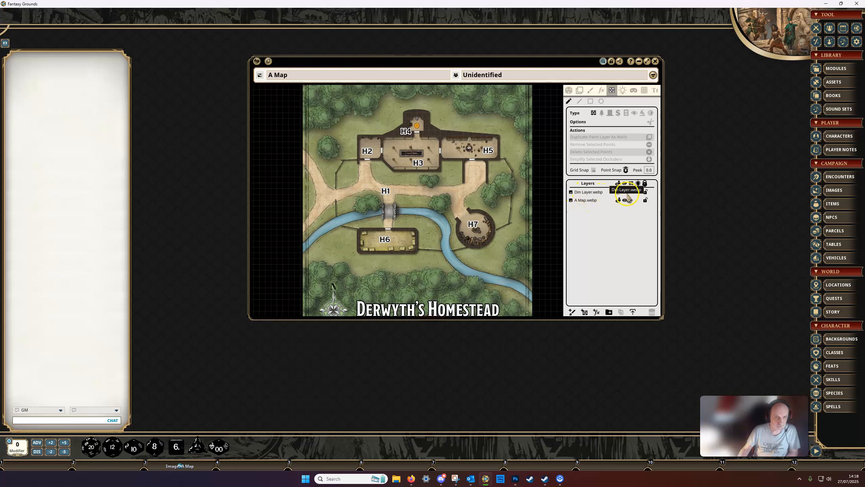
pyautogui.click(580, 200)
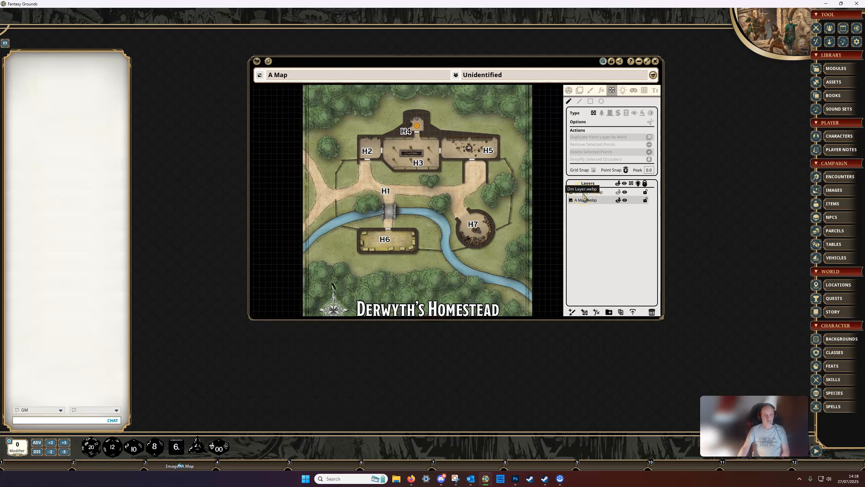
pyautogui.click(645, 201)
pyautogui.click(646, 192)
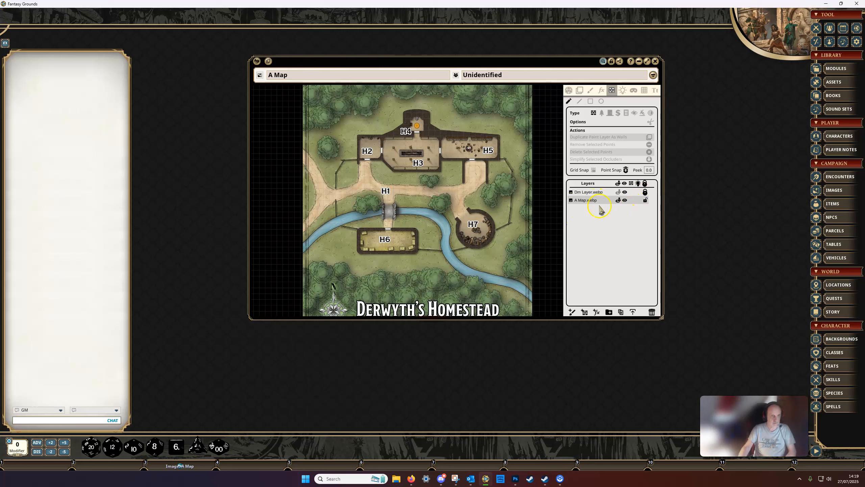
# Draw a three-segment wall occluder on A Map.webp along the left, upper and right walls enclosing the path just below room H5
pyautogui.click(478, 173)
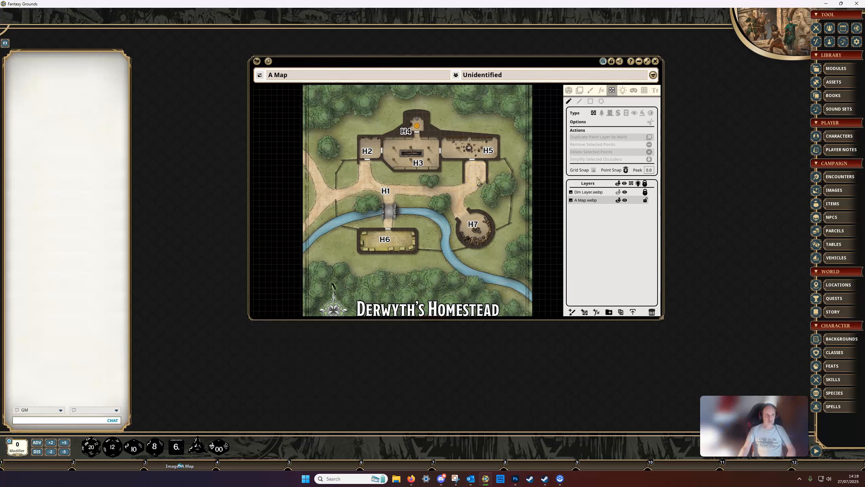
pyautogui.scroll(5, 478, 181)
pyautogui.scroll(4, 481, 225)
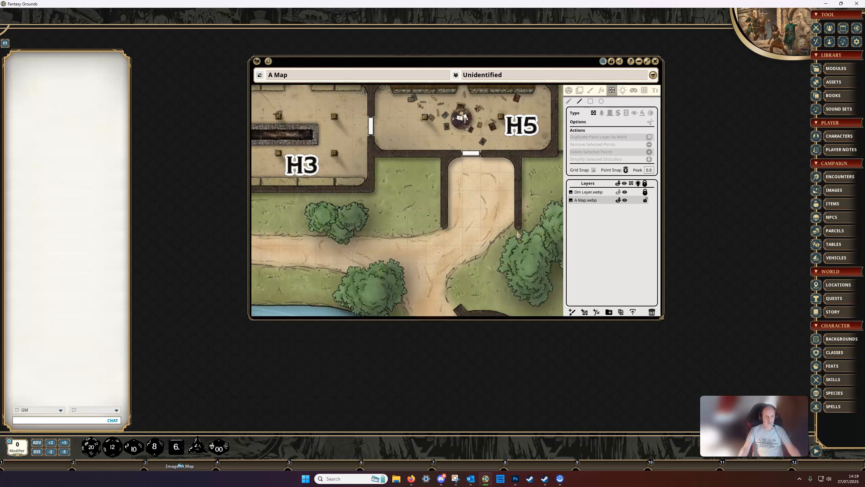
pyautogui.click(445, 226)
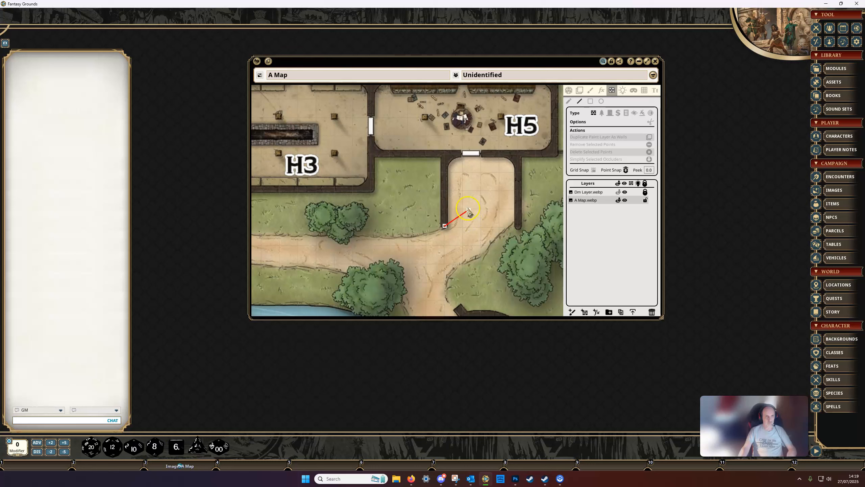
pyautogui.click(446, 156)
pyautogui.moveTo(446, 156); pyautogui.dragTo(446, 153)
pyautogui.click(446, 153)
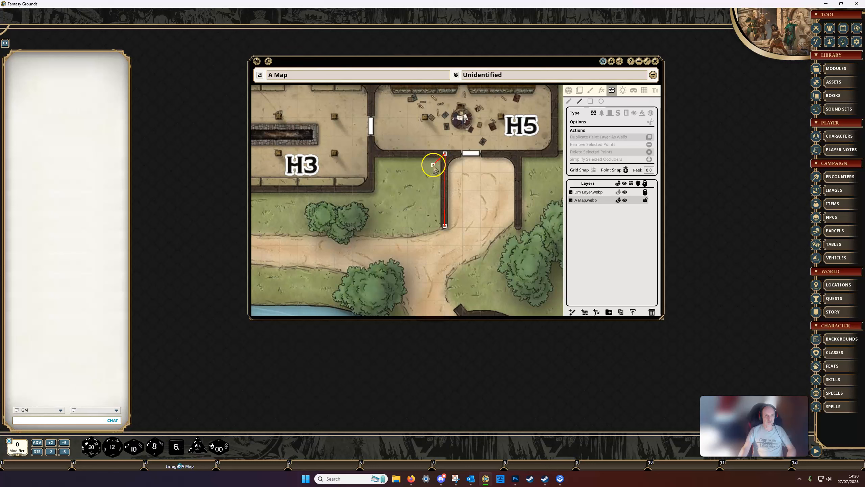
pyautogui.click(518, 154)
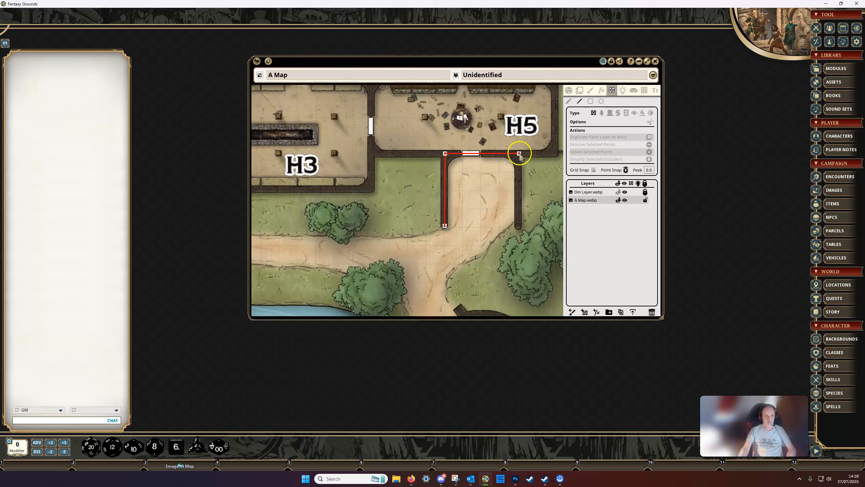
pyautogui.click(518, 226)
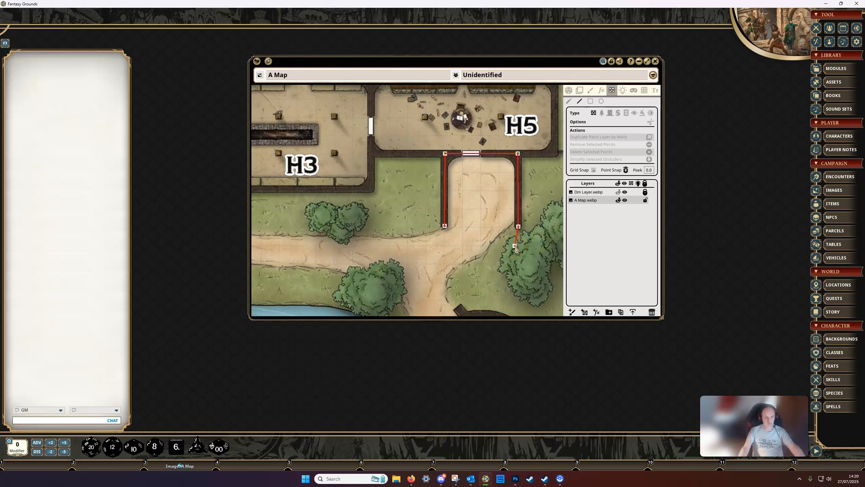
pyautogui.click(518, 227)
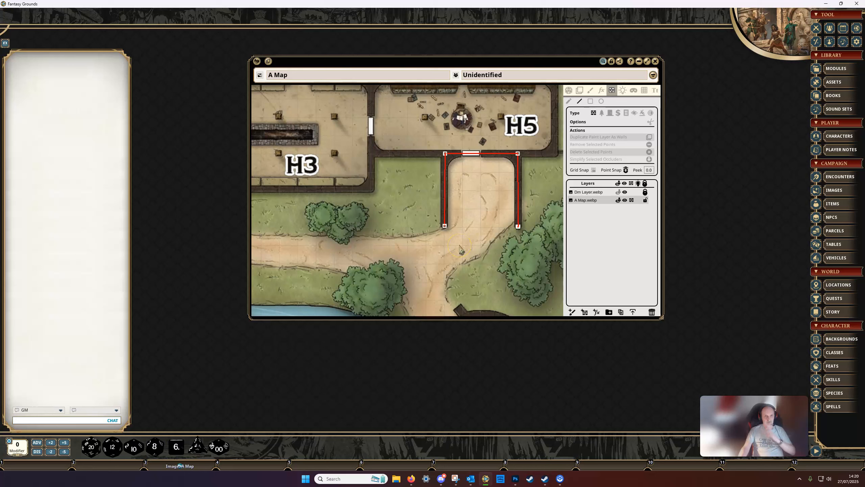
# Examine how the end point of the wall occluder sits on the lower tip of the right-hand wall below H5
pyautogui.scroll(10, 518, 226)
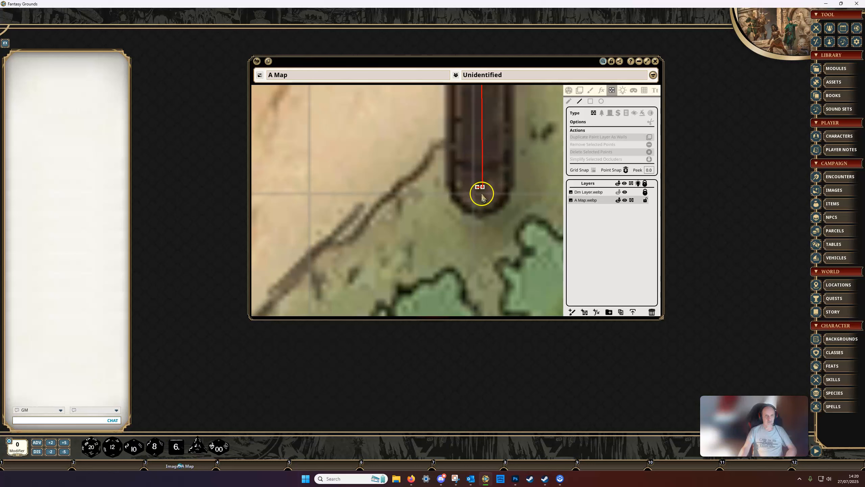
pyautogui.scroll(-6, 483, 191)
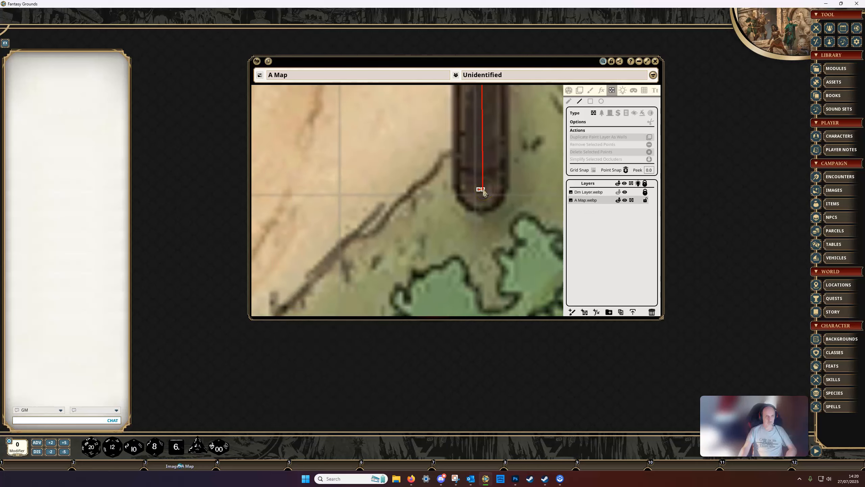
pyautogui.scroll(-5, 482, 195)
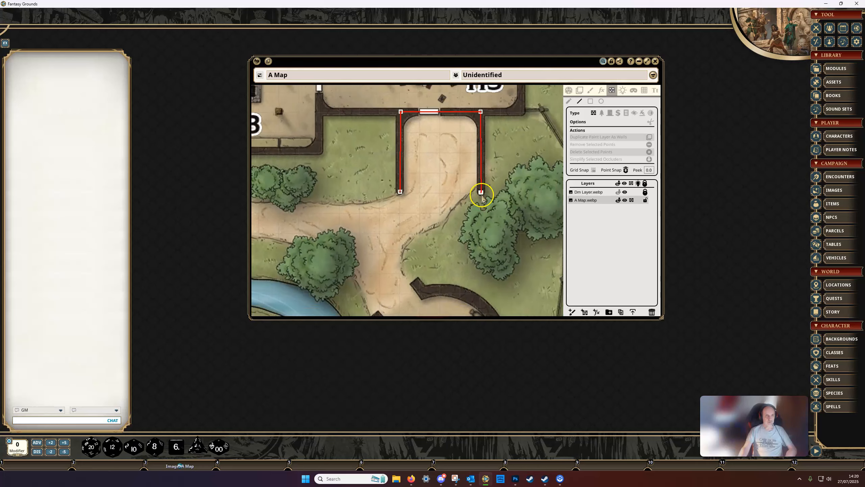
pyautogui.moveTo(452, 195); pyautogui.dragTo(482, 249)
pyautogui.scroll(1, 467, 213)
pyautogui.scroll(3, 467, 213)
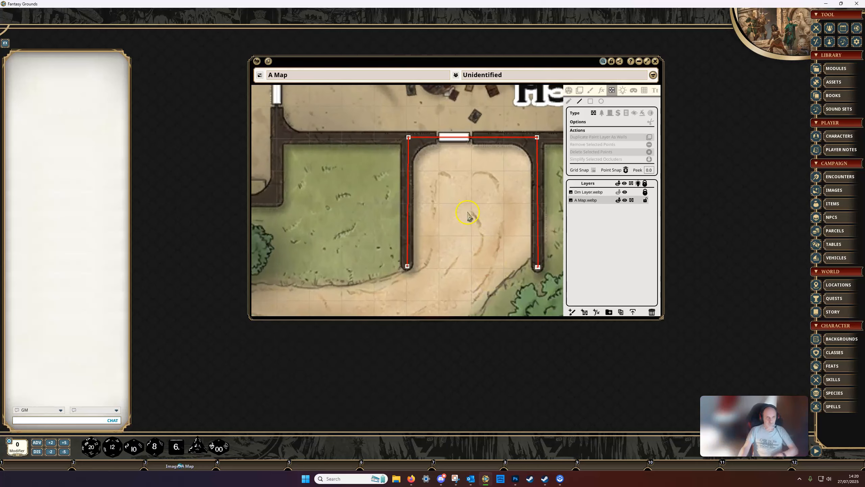
pyautogui.moveTo(465, 203); pyautogui.dragTo(444, 200)
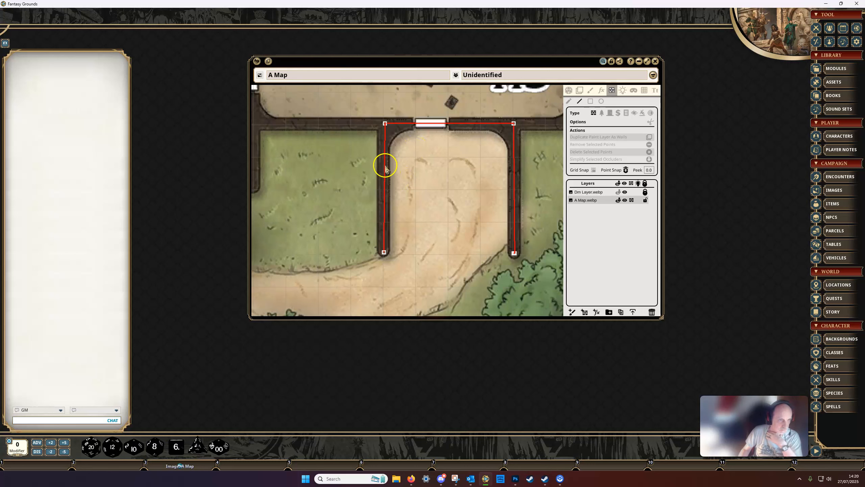
# Select the occluder's upper-left corner point and nudge it slightly to line up with the wall centre
pyautogui.scroll(2, 386, 165)
pyautogui.scroll(1, 385, 165)
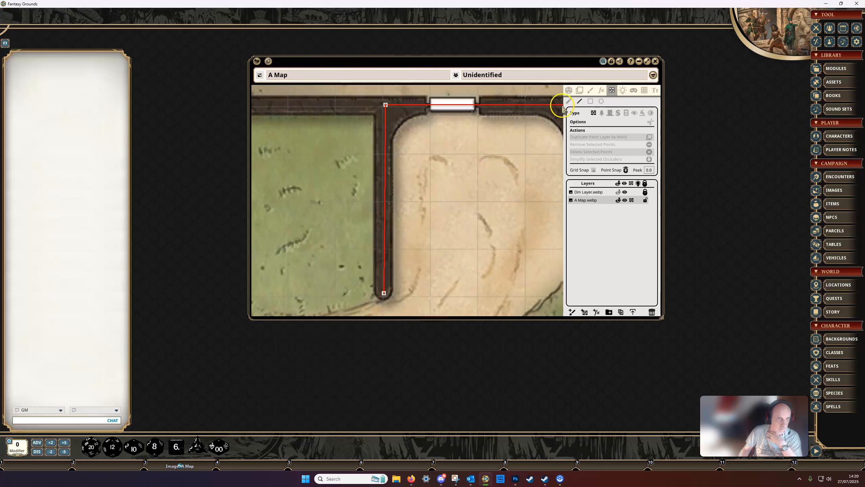
pyautogui.click(386, 105)
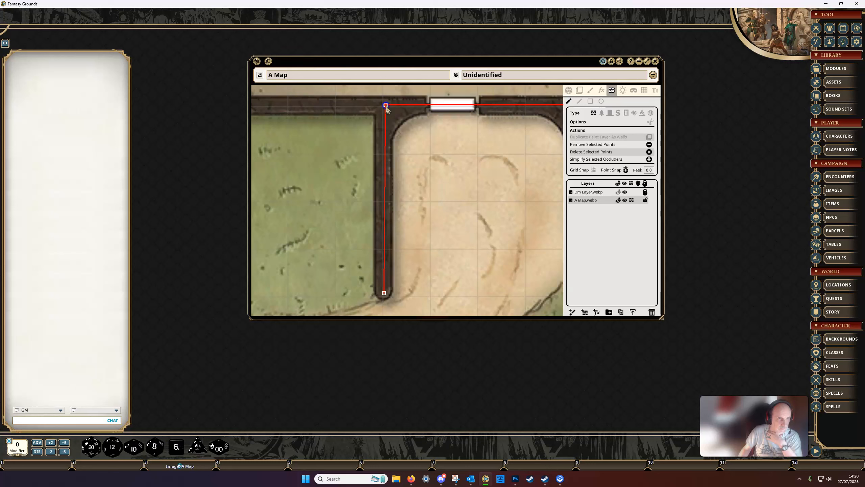
pyautogui.moveTo(383, 106); pyautogui.dragTo(386, 107)
pyautogui.click(477, 160)
pyautogui.moveTo(477, 160); pyautogui.dragTo(420, 155)
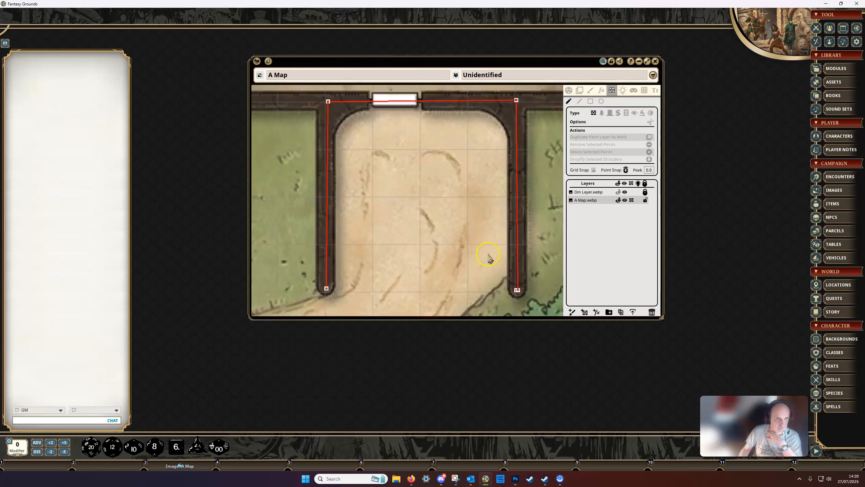
pyautogui.scroll(-3, 488, 258)
pyautogui.moveTo(490, 239); pyautogui.dragTo(484, 243)
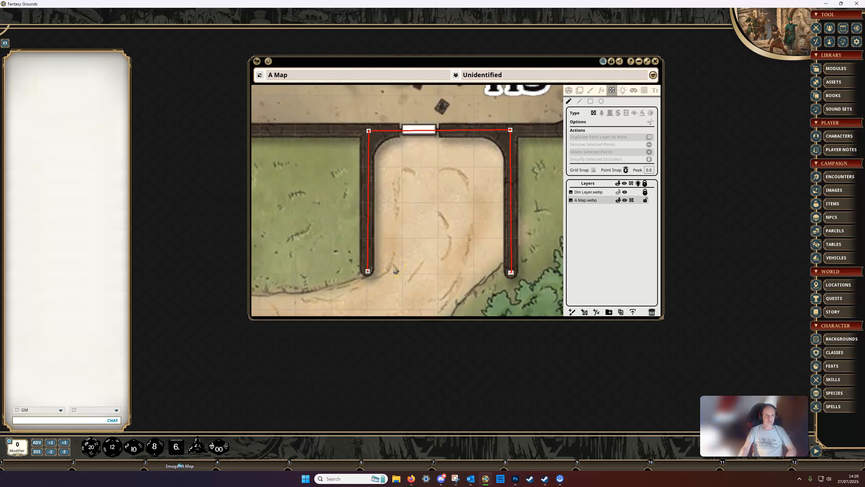
# Select all points of the wall occluder below H5, delete them and undo the deletion
pyautogui.click(368, 272)
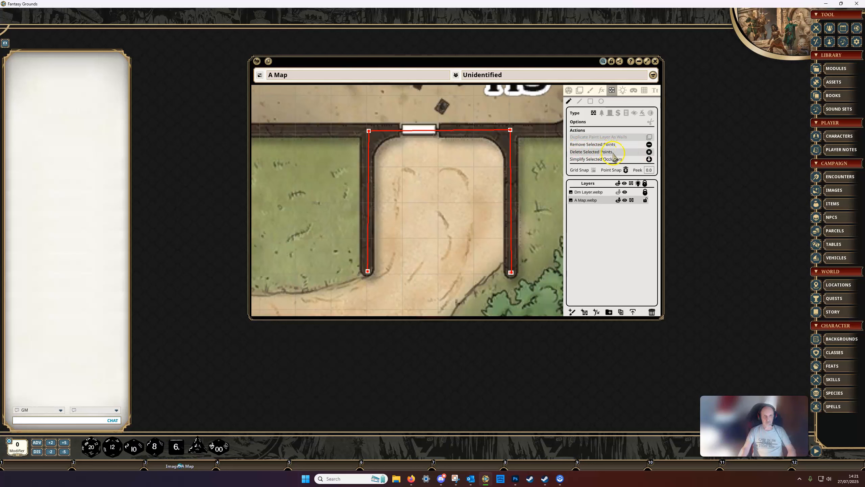
pyautogui.click(650, 152)
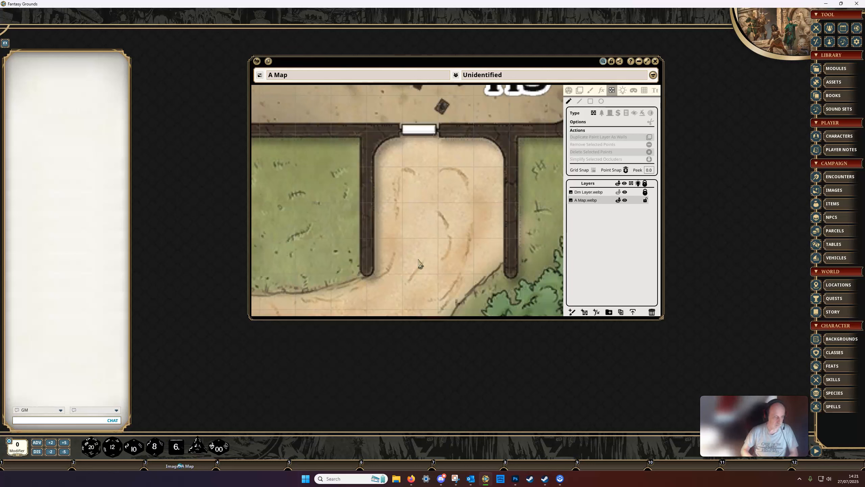
pyautogui.press('ctrl')
pyautogui.hotkey('ctrl', 'v')
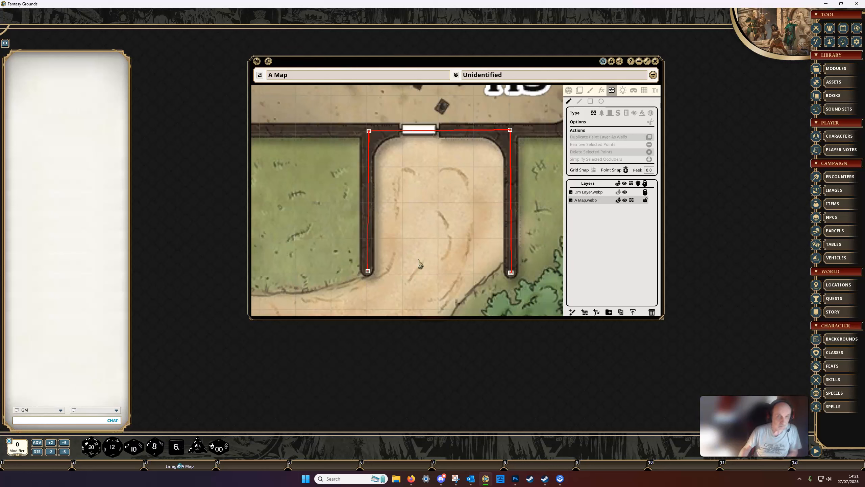
# Remove the occluder's upper-right corner point so its neighbouring points join directly, and undo the removal
pyautogui.click(511, 131)
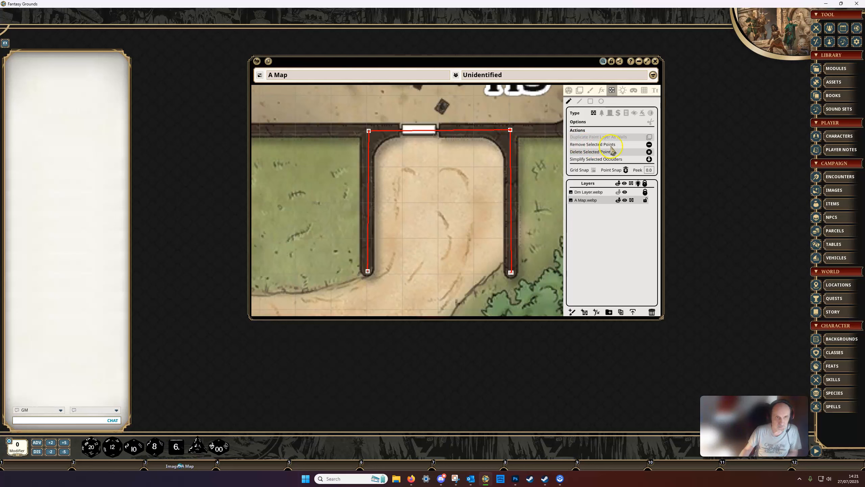
pyautogui.click(650, 145)
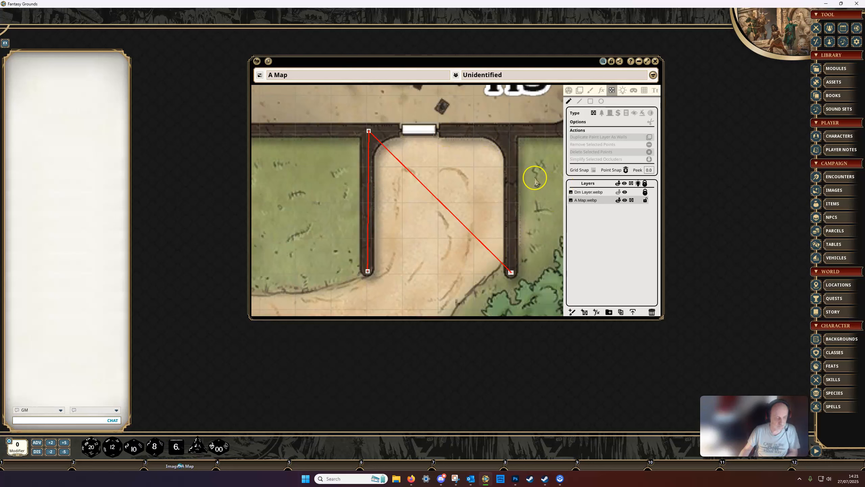
pyautogui.hotkey('ctrl', 'z')
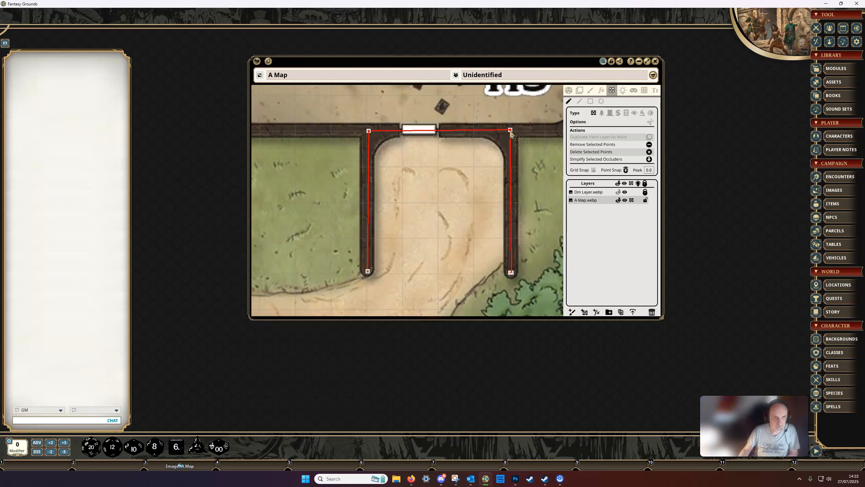
# Delete the occluder's upper-right corner point together with its adjoining wall segments using Delete Selected Points
pyautogui.click(649, 151)
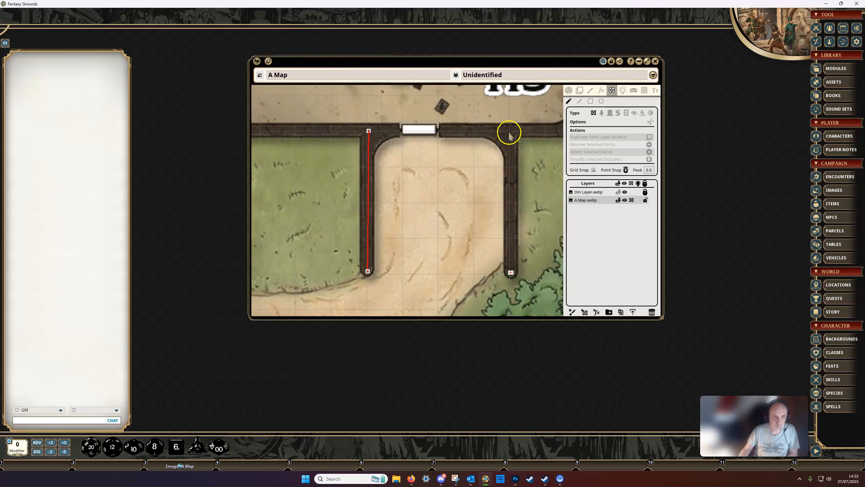
pyautogui.scroll(3, 520, 290)
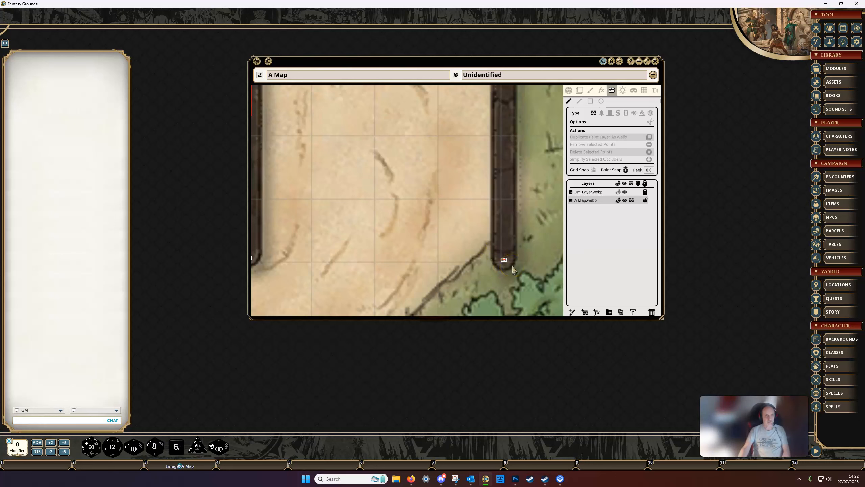
pyautogui.scroll(-5, 513, 269)
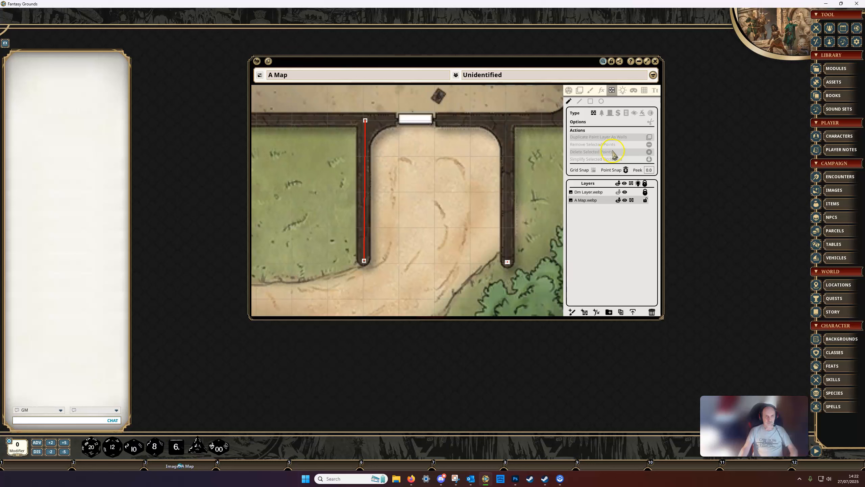
pyautogui.press('ctrl')
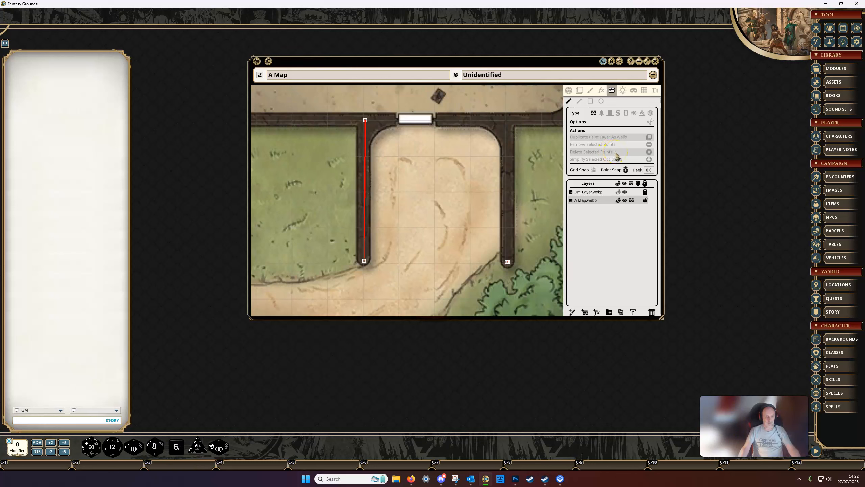
# Undo the last deletion, delete the occluder's upper-right corner point with its adjoining segments again, and undo that deletion
pyautogui.hotkey('ctrl', 'z')
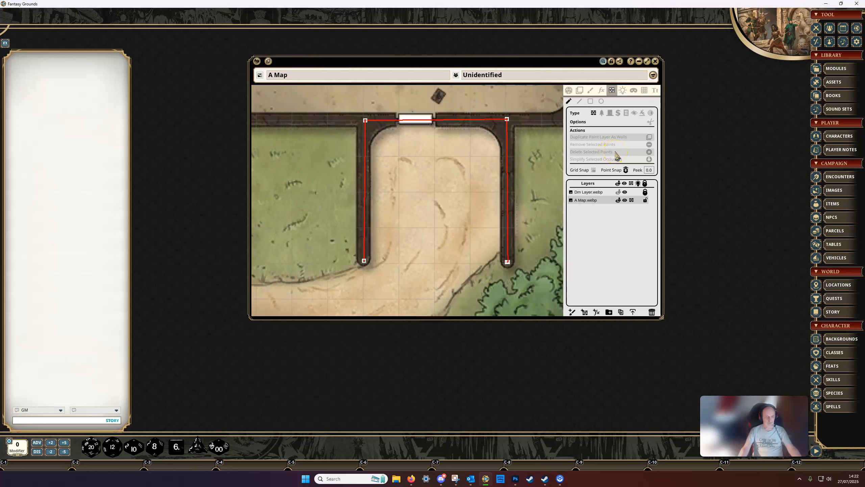
pyautogui.click(507, 119)
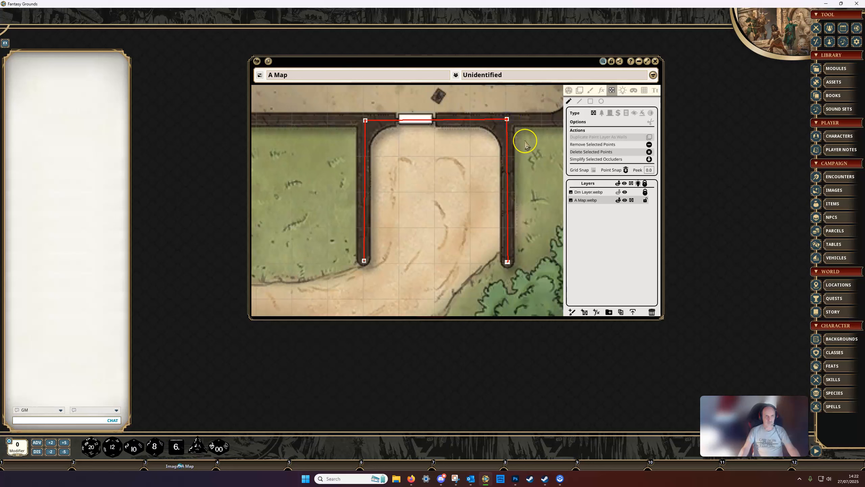
pyautogui.press('Delete')
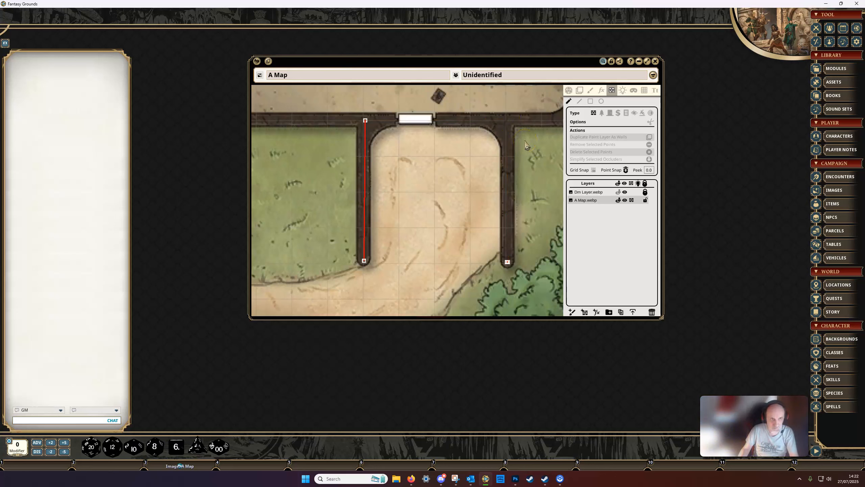
pyautogui.press('ctrl')
pyautogui.hotkey('ctrl', 'z')
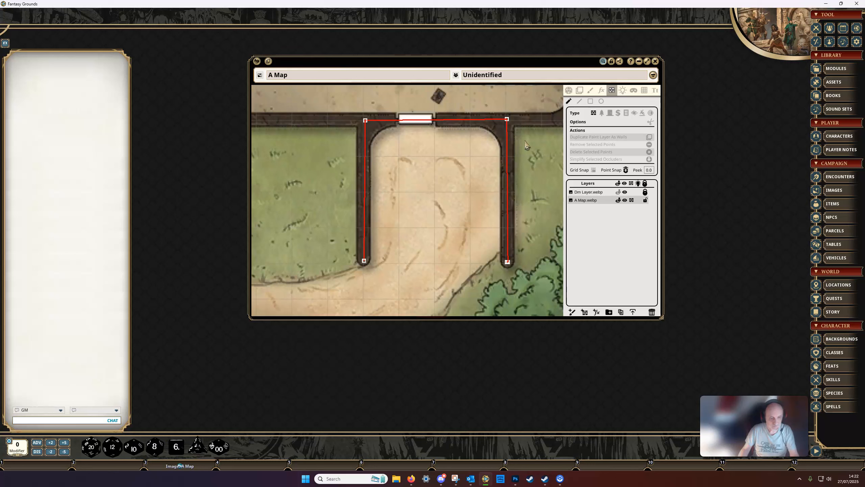
# Remove the occluder's upper-right corner point so its neighbours join directly, and delete all the remaining points of the occluder
pyautogui.click(507, 119)
pyautogui.press('Delete')
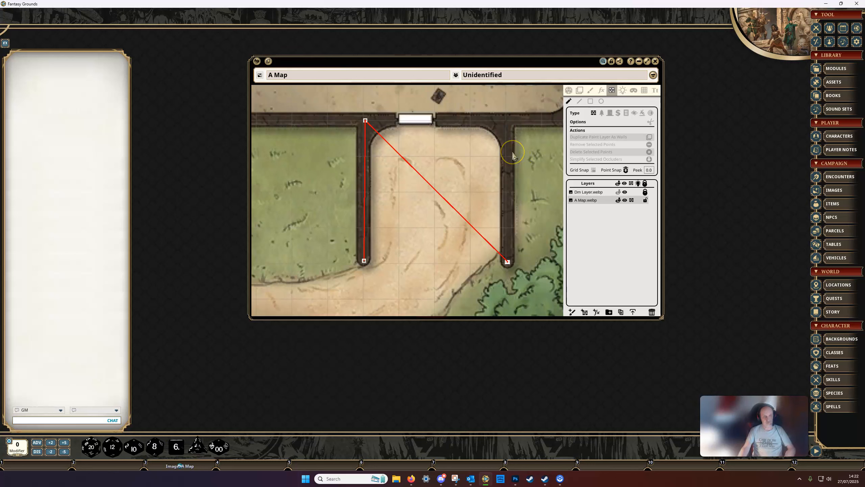
pyautogui.scroll(-1, 450, 261)
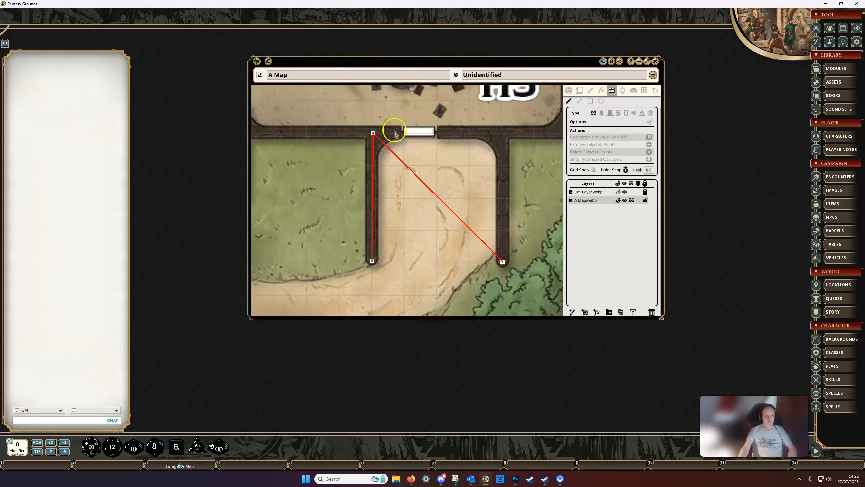
pyautogui.moveTo(348, 120); pyautogui.dragTo(515, 283)
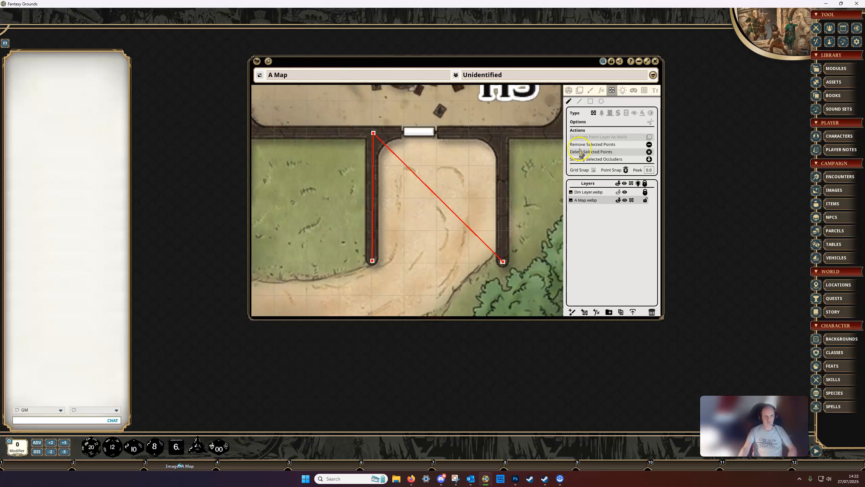
pyautogui.click(649, 152)
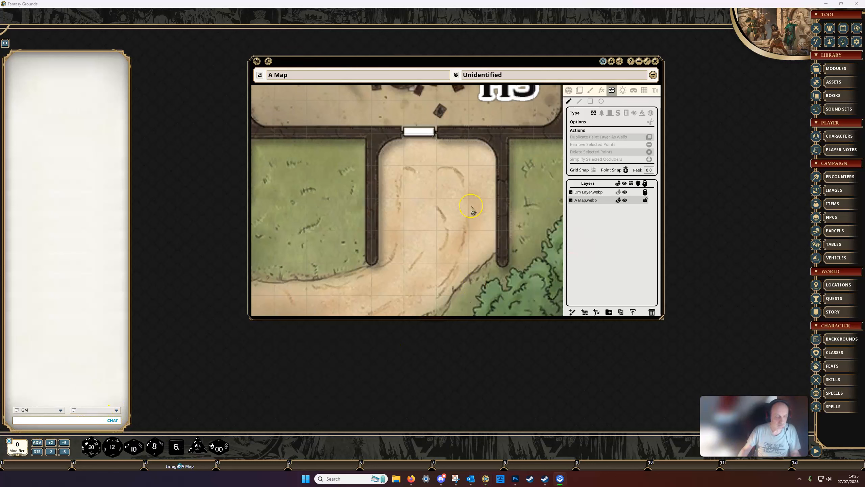
# Draw a three-sided wall occluder below H5 with the Line tool, keeping its segments straight and axis-aligned, and undo it
pyautogui.click(580, 102)
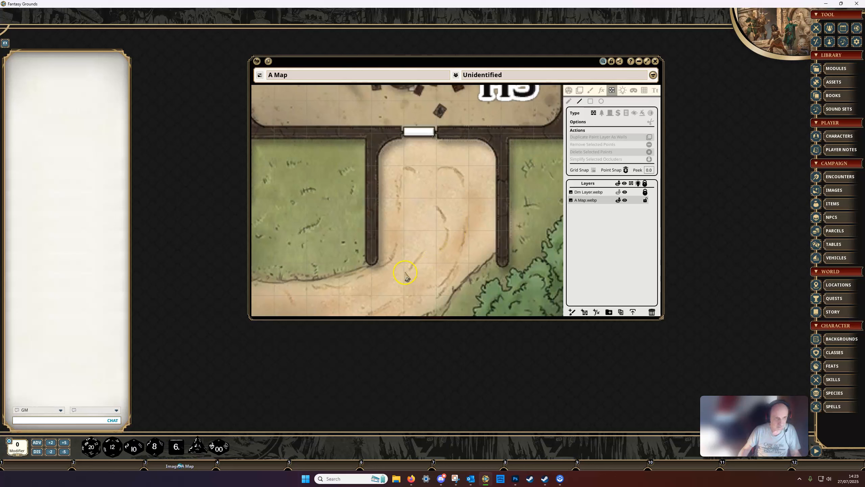
pyautogui.press('shift')
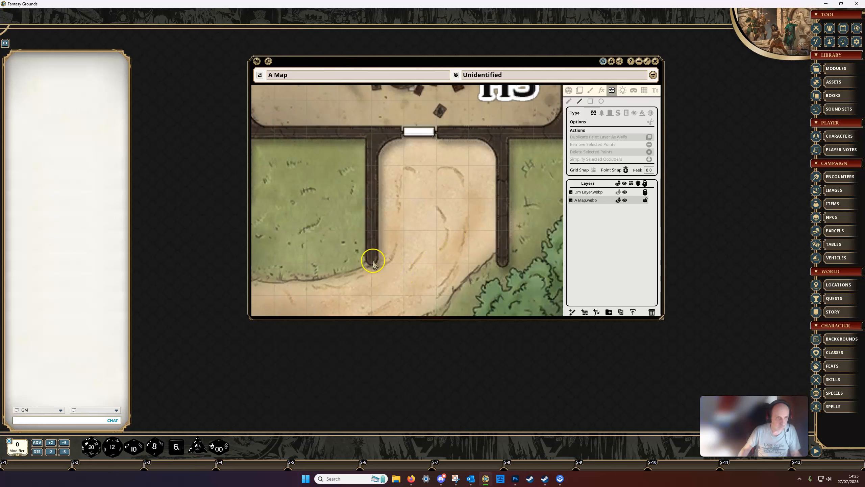
pyautogui.moveTo(371, 261); pyautogui.dragTo(508, 265)
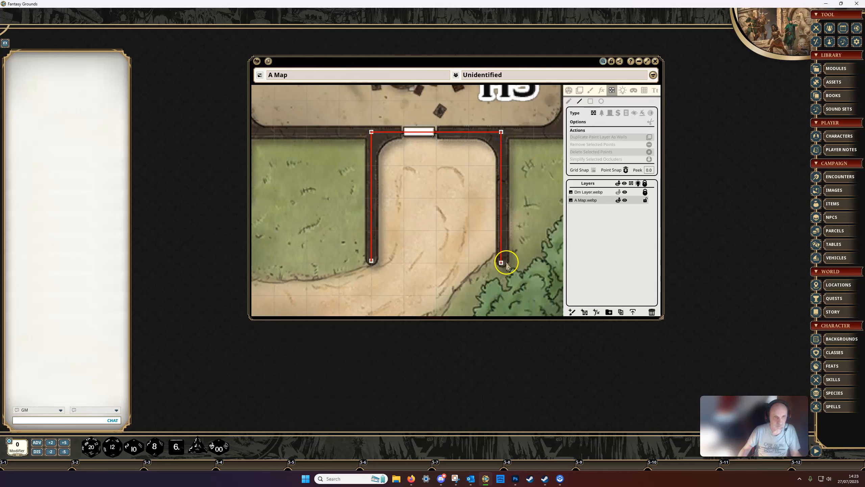
pyautogui.doubleClick(506, 263)
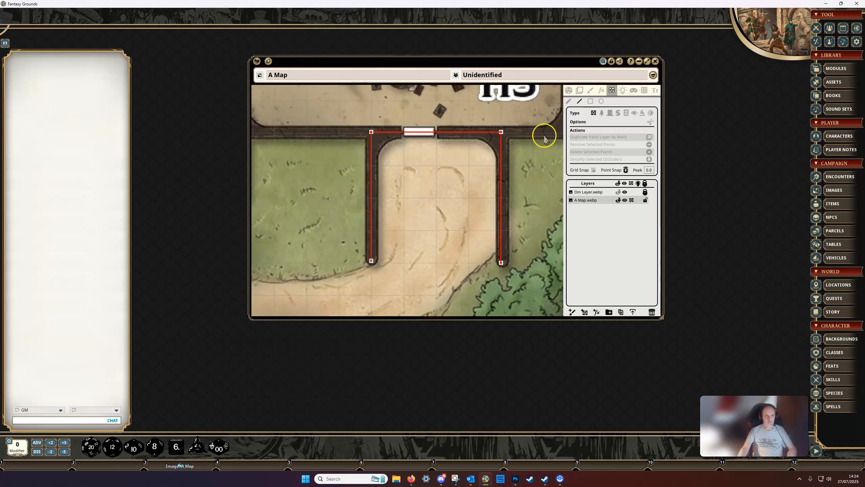
pyautogui.press('ctrl')
pyautogui.hotkey('ctrl', 'z')
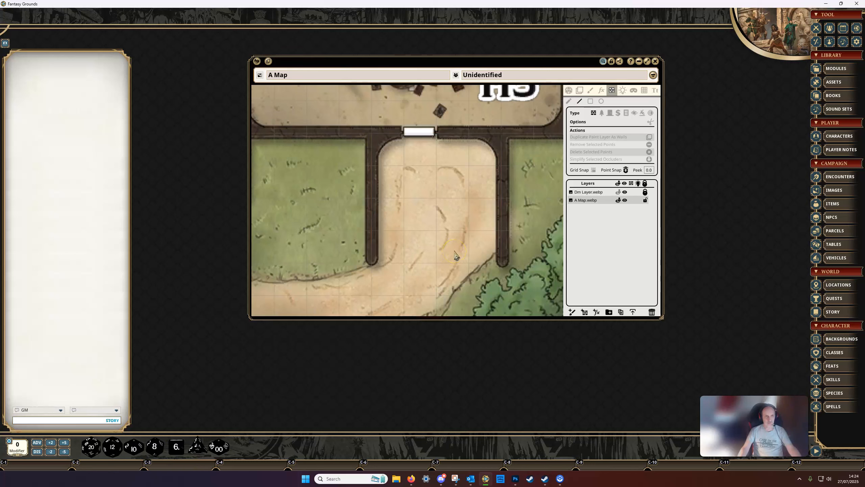
# Turn on Grid Snap and draw a three-sided wall occluder along the left, upper and right walls below H5
pyautogui.click(594, 172)
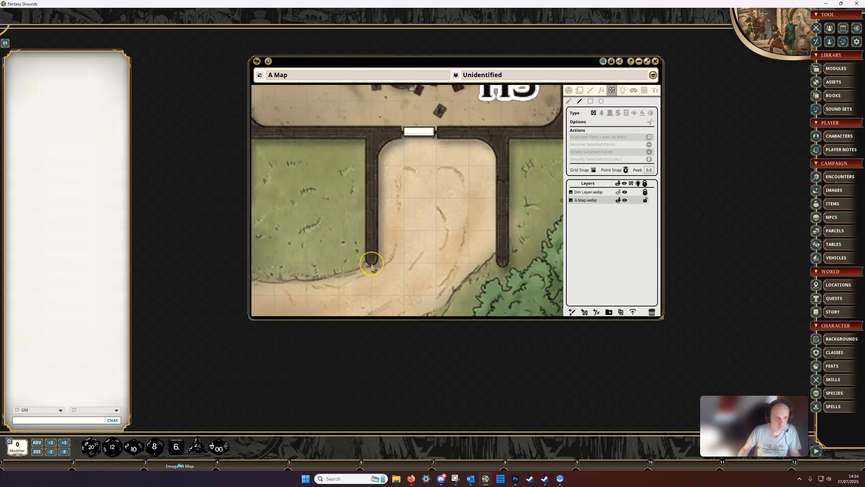
pyautogui.moveTo(373, 265); pyautogui.dragTo(422, 270)
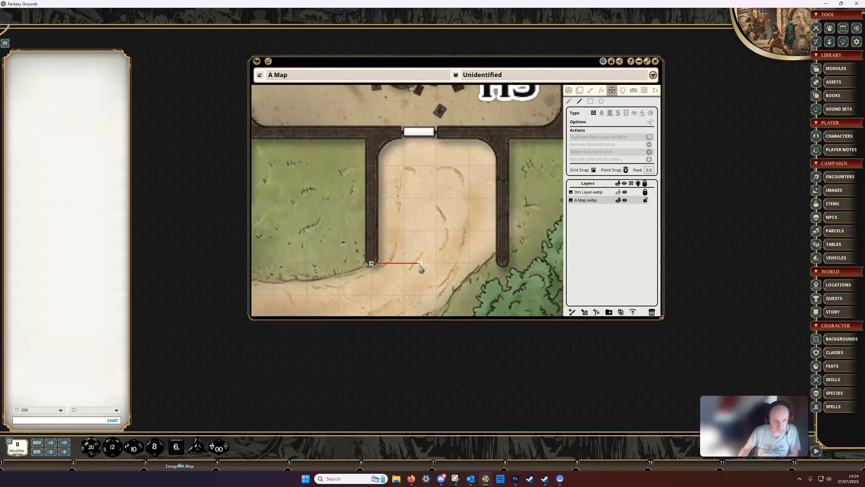
pyautogui.moveTo(422, 270); pyautogui.dragTo(454, 233)
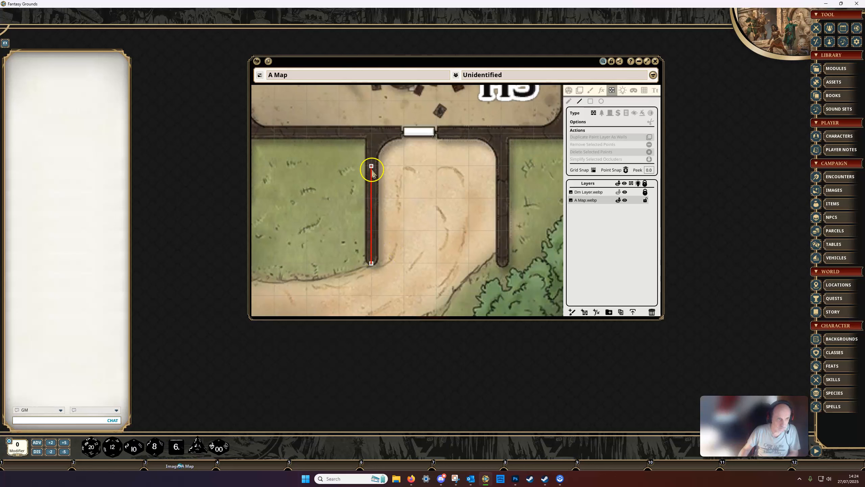
pyautogui.click(371, 134)
pyautogui.click(501, 134)
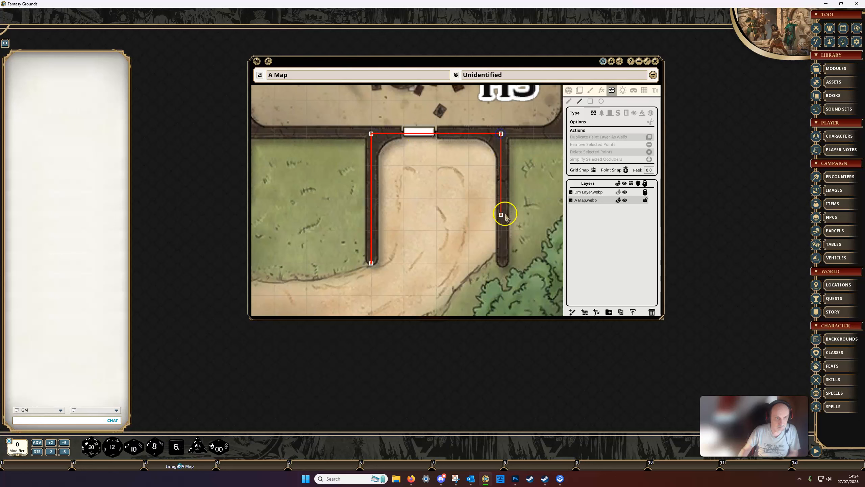
pyautogui.click(506, 271)
# Draw a three-sided wall occluder at the H4 doorway, up its right wall, across the door and down its left wall
pyautogui.scroll(-1, 483, 277)
pyautogui.moveTo(483, 276); pyautogui.dragTo(494, 276)
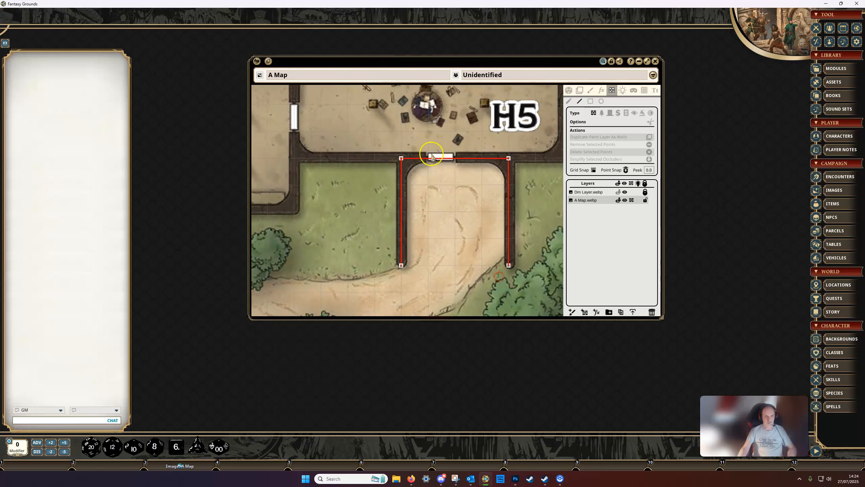
pyautogui.moveTo(460, 202); pyautogui.dragTo(508, 292)
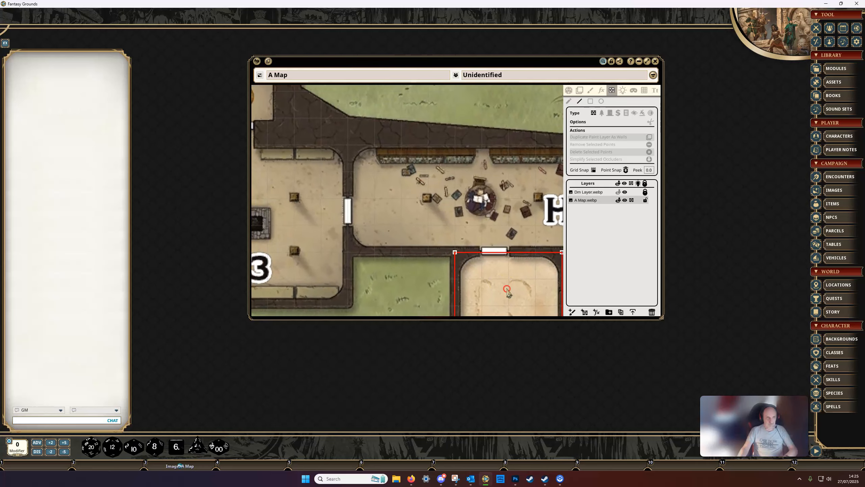
pyautogui.moveTo(314, 141); pyautogui.dragTo(477, 225)
pyautogui.scroll(2, 443, 216)
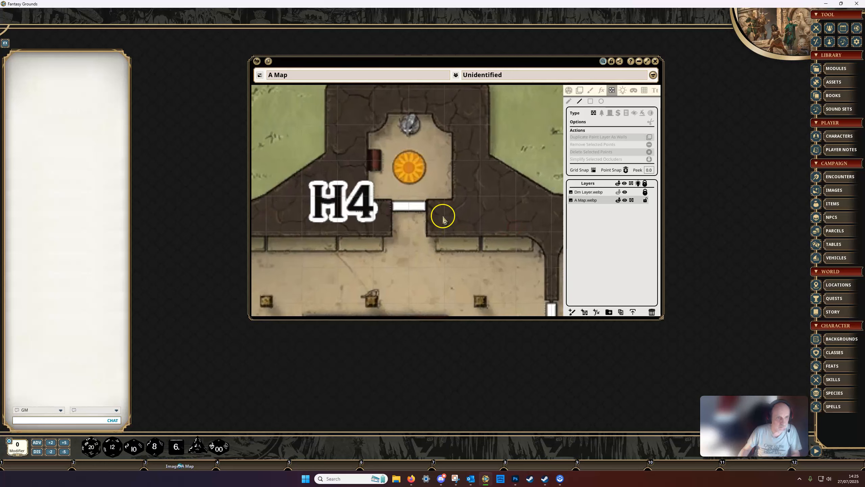
pyautogui.scroll(2, 443, 217)
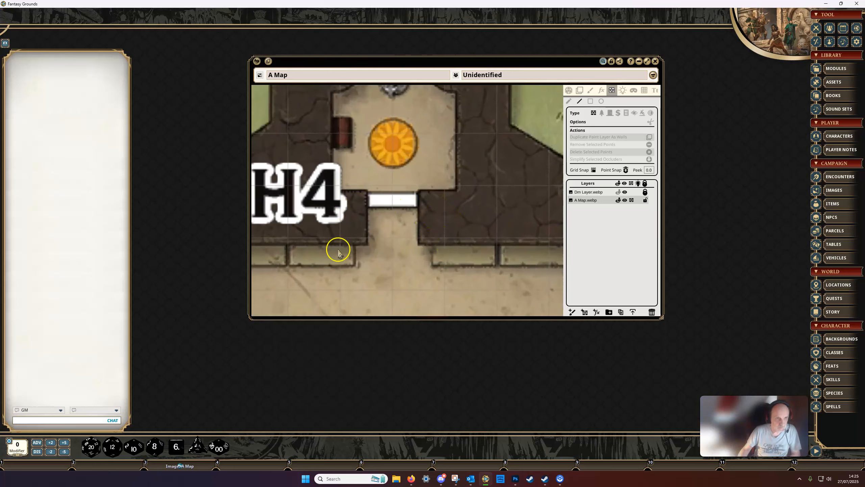
pyautogui.click(445, 238)
pyautogui.click(444, 212)
pyautogui.moveTo(446, 204); pyautogui.dragTo(445, 188)
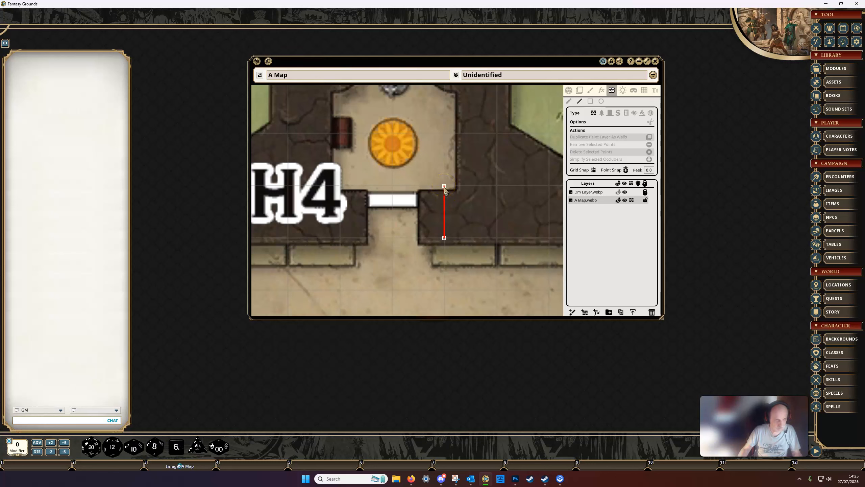
pyautogui.moveTo(444, 188); pyautogui.dragTo(444, 199)
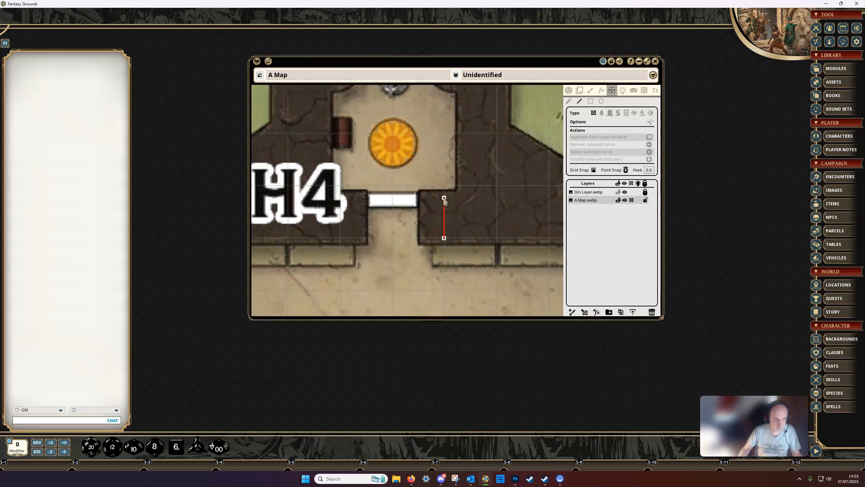
pyautogui.moveTo(443, 201); pyautogui.dragTo(349, 204)
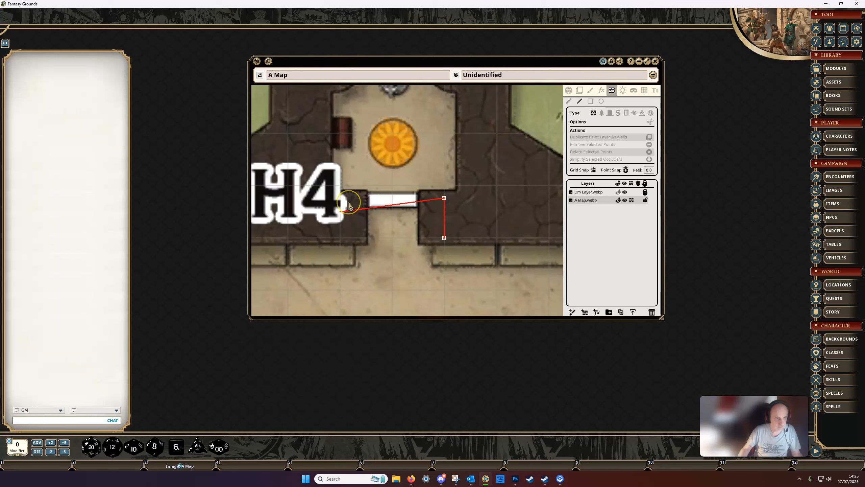
pyautogui.click(342, 212)
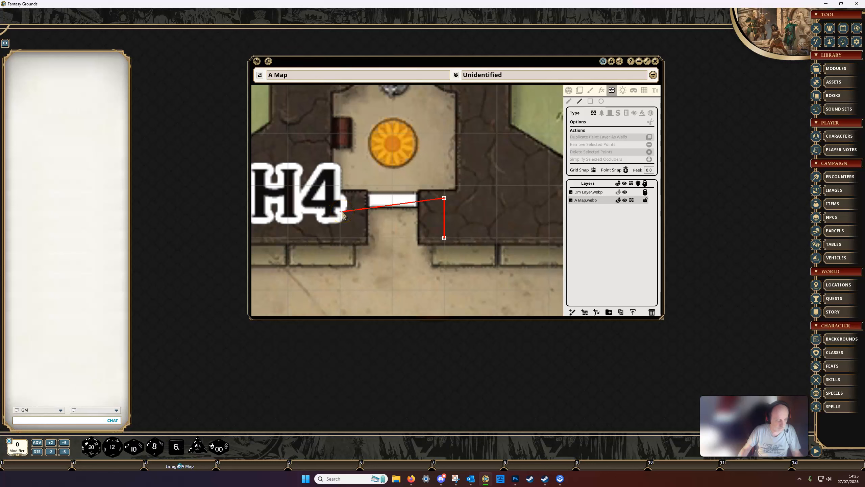
pyautogui.moveTo(342, 212); pyautogui.dragTo(342, 198)
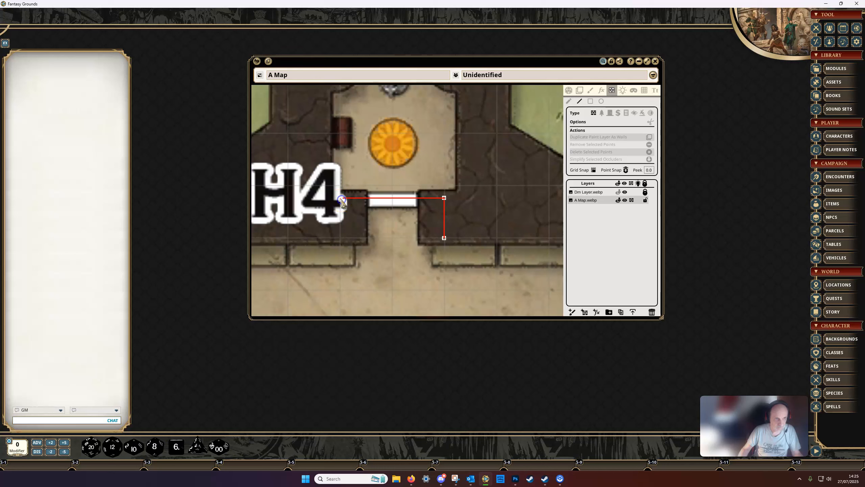
pyautogui.moveTo(342, 201); pyautogui.dragTo(342, 239)
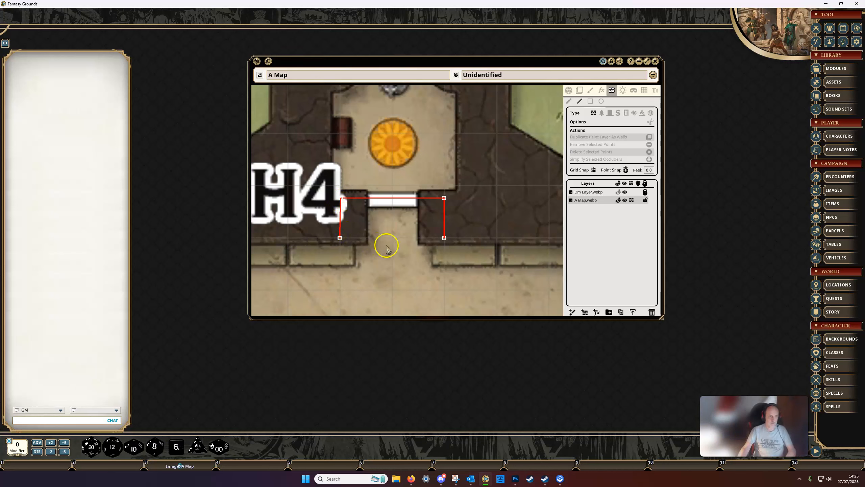
# Turn off Grid Snap and close the occluder below H5 with a segment snapped to its two lower end points
pyautogui.scroll(-1, 389, 247)
pyautogui.scroll(-2, 389, 247)
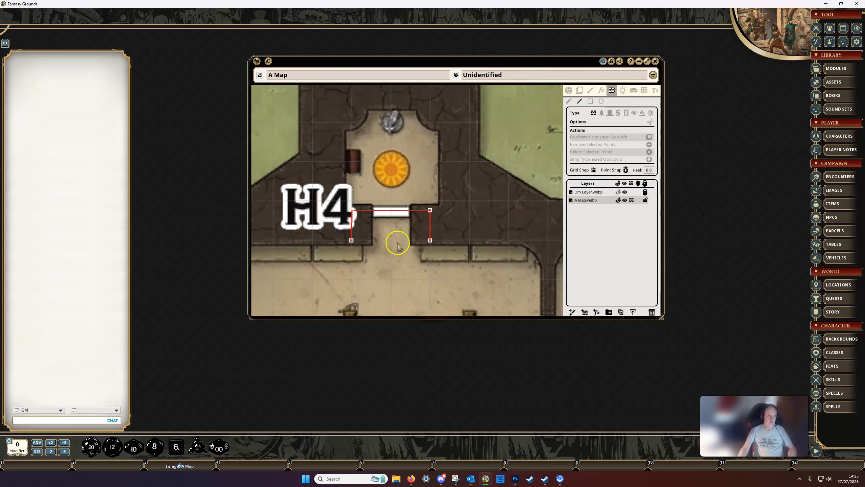
pyautogui.moveTo(401, 242); pyautogui.dragTo(426, 243)
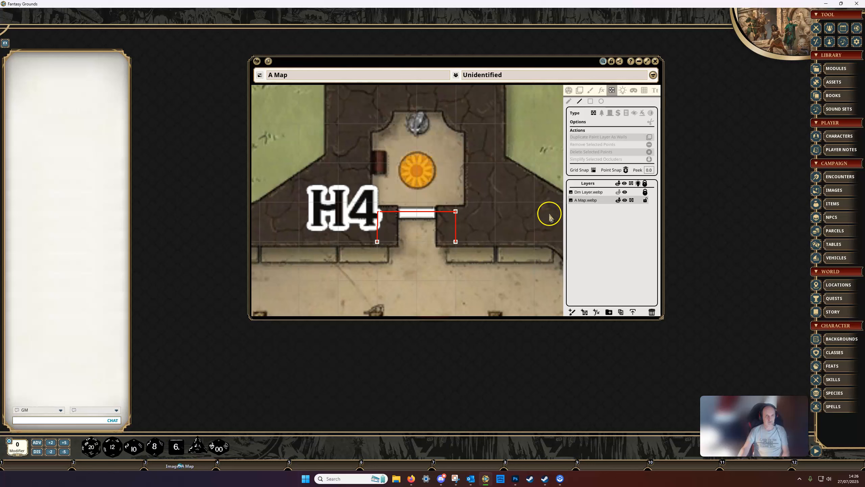
pyautogui.click(593, 171)
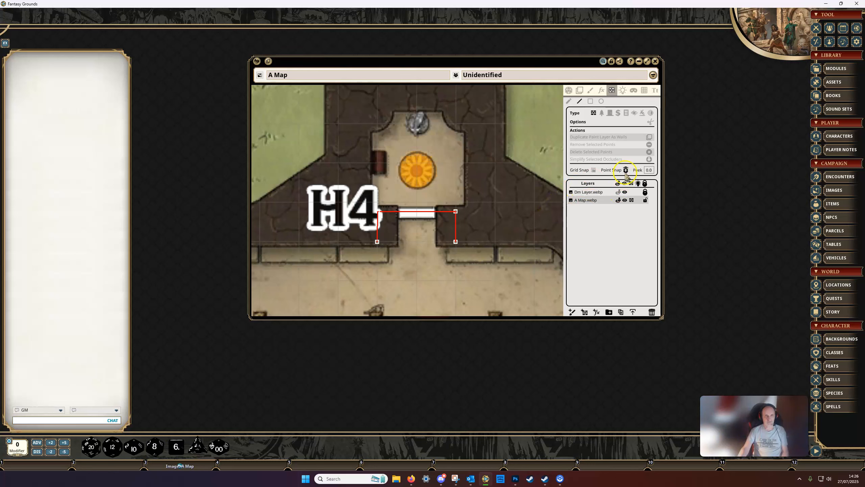
pyautogui.moveTo(531, 275); pyautogui.dragTo(223, 116)
pyautogui.moveTo(458, 258); pyautogui.dragTo(400, 126)
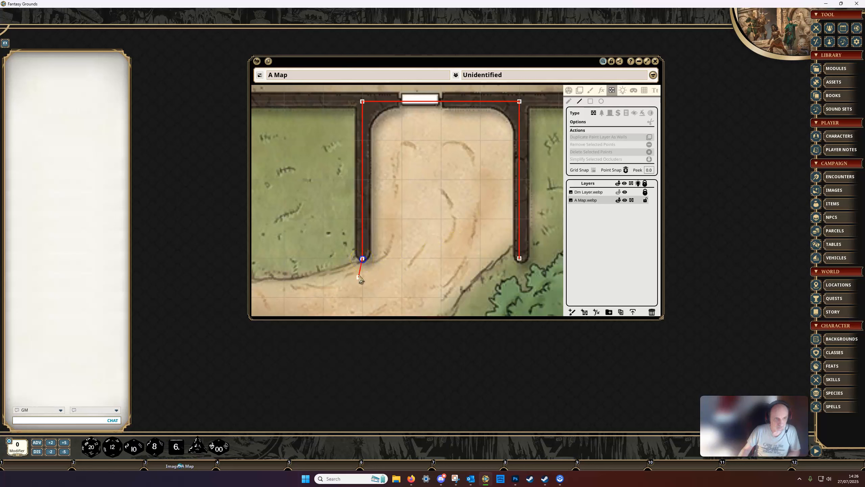
pyautogui.click(398, 283)
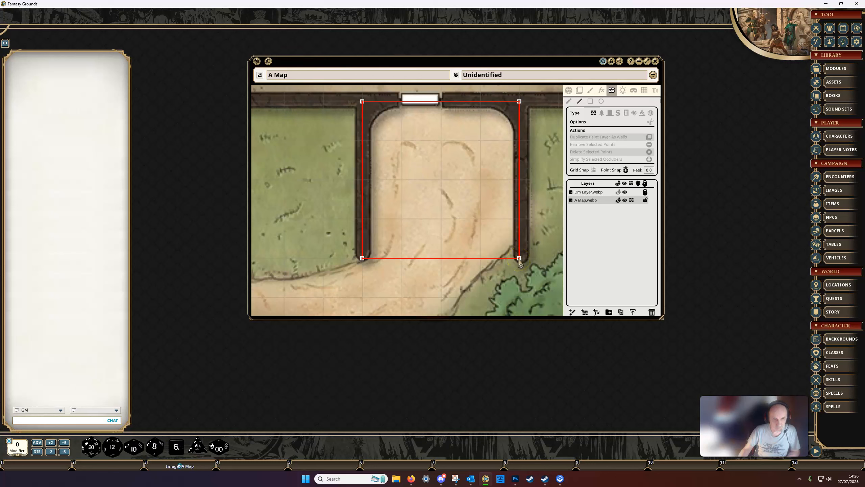
pyautogui.scroll(8, 512, 277)
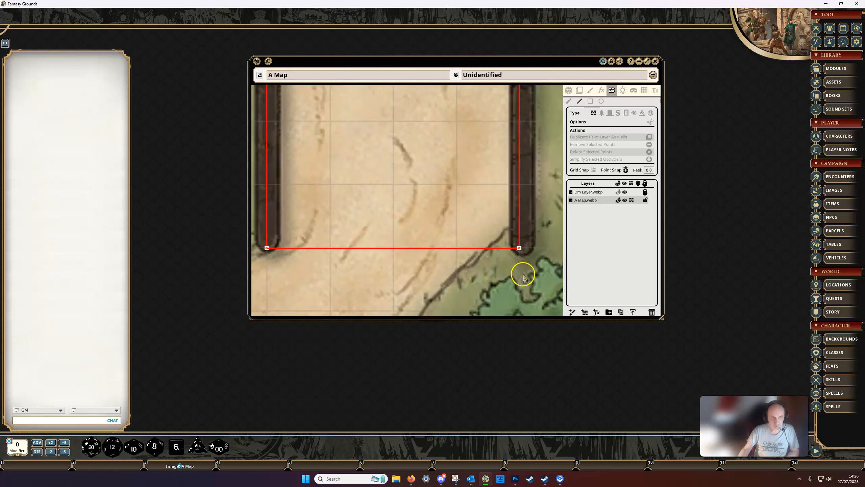
pyautogui.scroll(1, 528, 266)
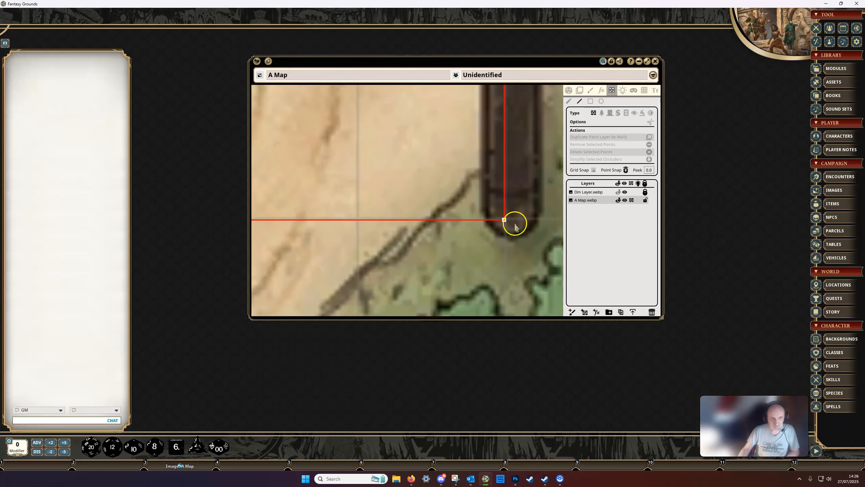
pyautogui.scroll(-8, 513, 242)
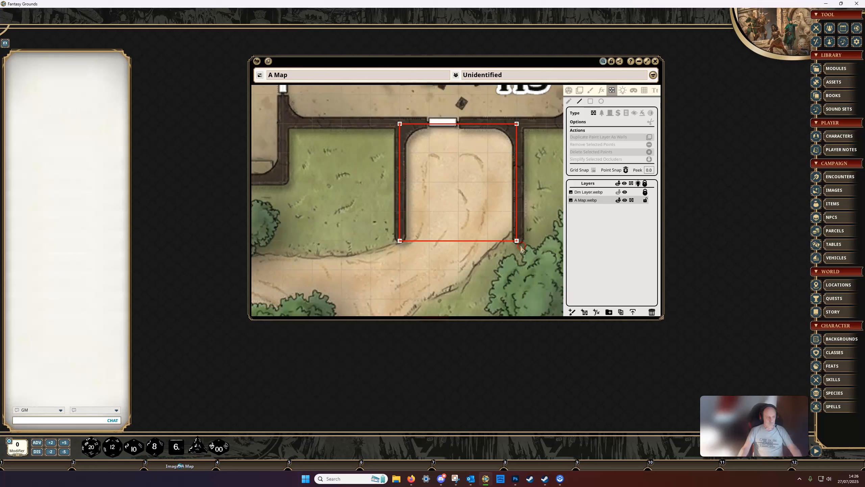
# Undo the closing segment below H5, redraw it between the lower end points with Point Snap off, and undo that attempt as well
pyautogui.hotkey('ctrl', 'z')
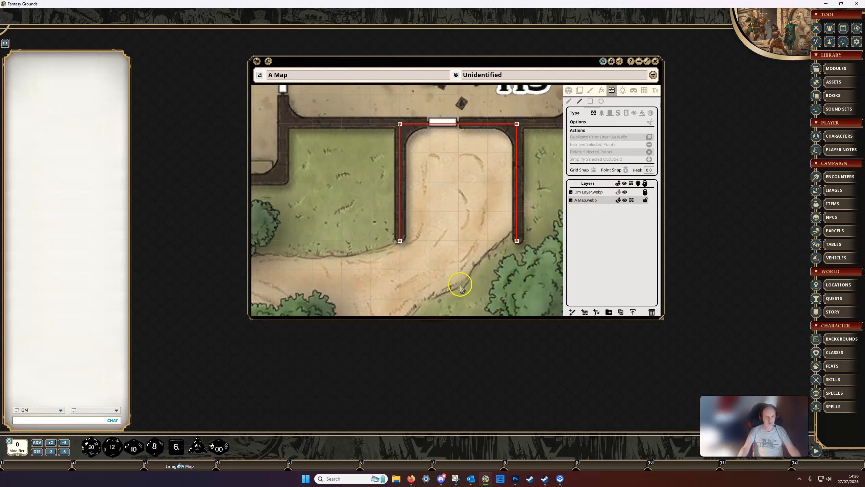
pyautogui.scroll(2, 431, 267)
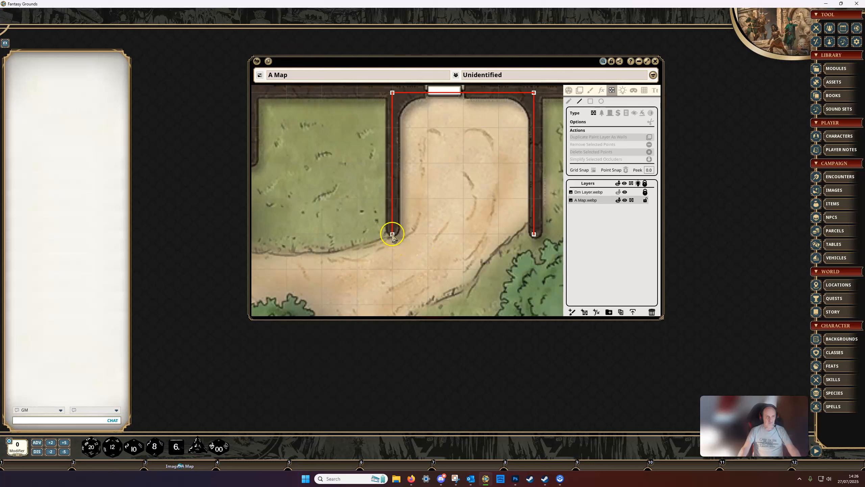
pyautogui.moveTo(392, 235); pyautogui.dragTo(534, 235)
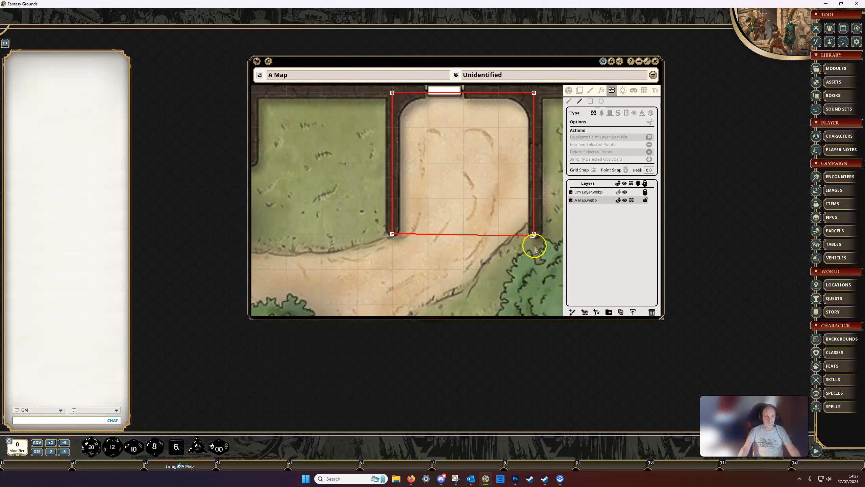
pyautogui.scroll(5, 535, 248)
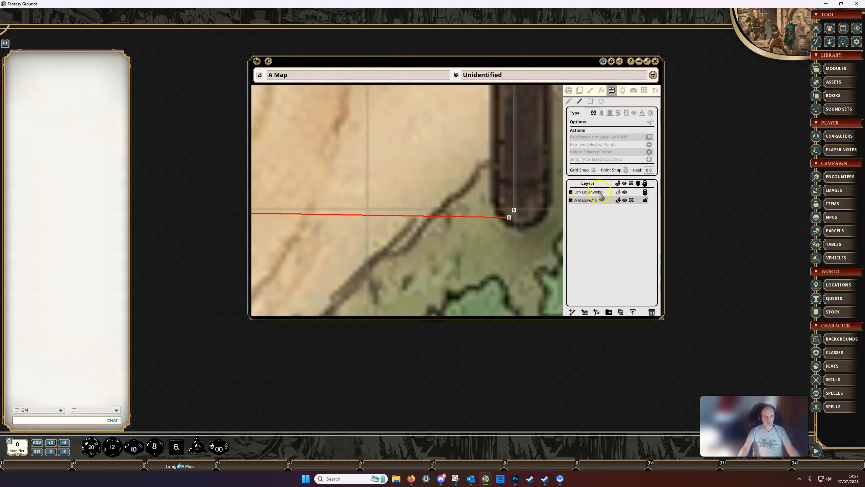
pyautogui.scroll(-6, 532, 229)
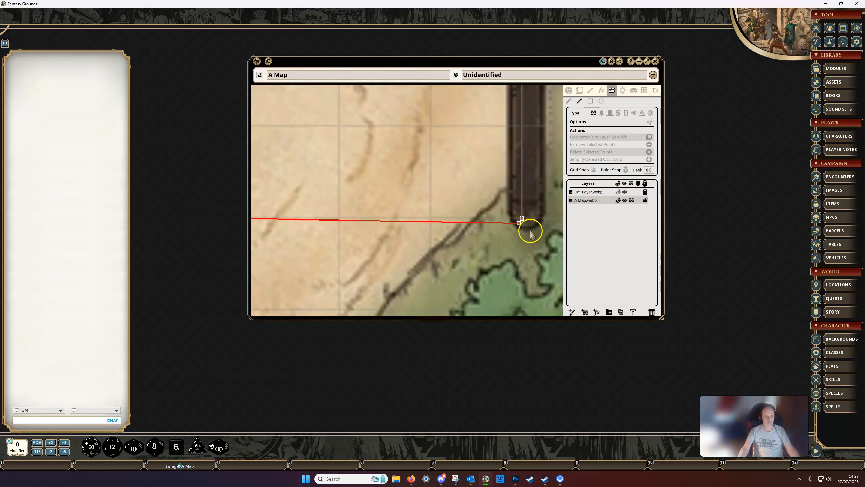
pyautogui.hotkey('ctrl', 'z')
# Draw the closing segment below H5 again, placing its right end by eye on the right wall's lower end point, and undo it
pyautogui.scroll(-1, 489, 250)
pyautogui.scroll(-2, 488, 252)
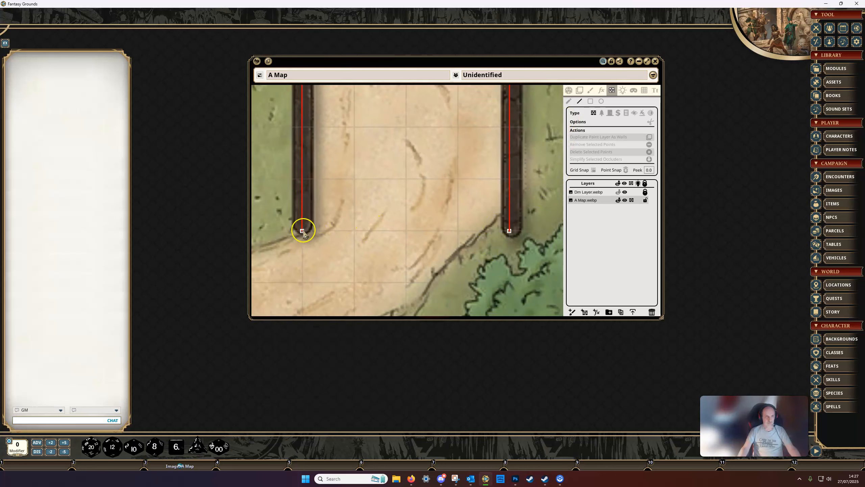
pyautogui.moveTo(303, 230); pyautogui.dragTo(508, 244)
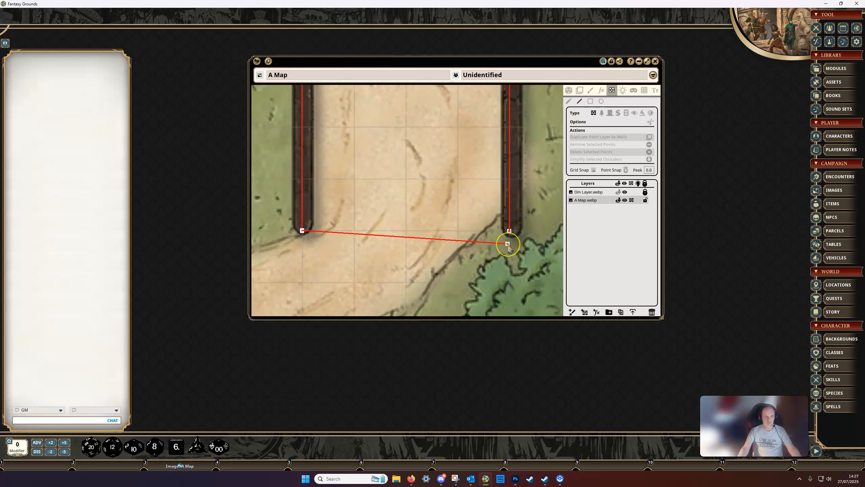
pyautogui.press('ctrl')
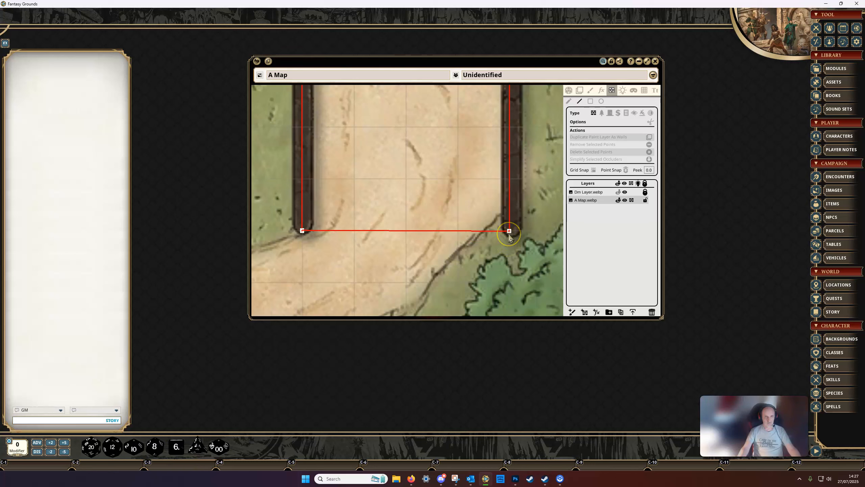
pyautogui.moveTo(509, 235); pyautogui.dragTo(504, 243)
pyautogui.press('ctrl')
pyautogui.moveTo(510, 235)
pyautogui.mouseDown()
pyautogui.moveTo(506, 243)
pyautogui.moveTo(510, 234)
pyautogui.mouseUp()
pyautogui.press('ctrl')
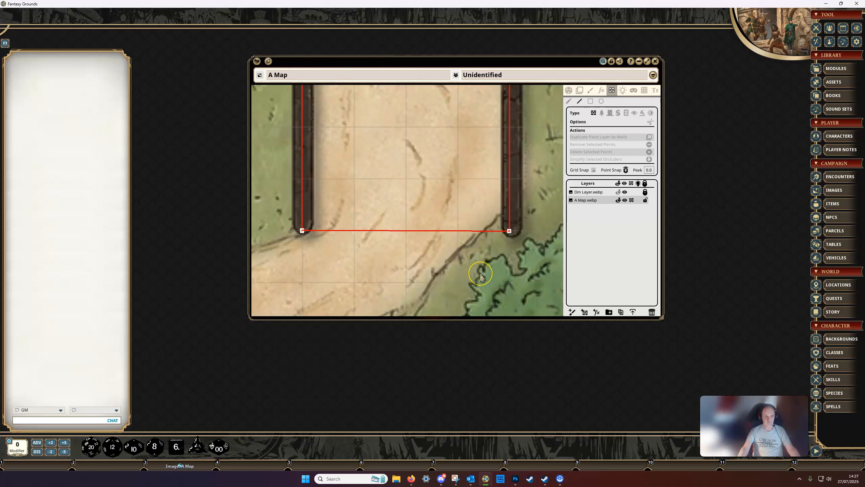
pyautogui.press('ctrl')
pyautogui.hotkey('ctrl', 'z')
# With Point Snap on, draw the straight closing segment below H5 from the left wall's lower end point to the right one's
pyautogui.moveTo(302, 231); pyautogui.dragTo(511, 234)
pyautogui.press('ctrl')
pyautogui.press('ctrl')
pyautogui.press('shift')
pyautogui.press('ctrl')
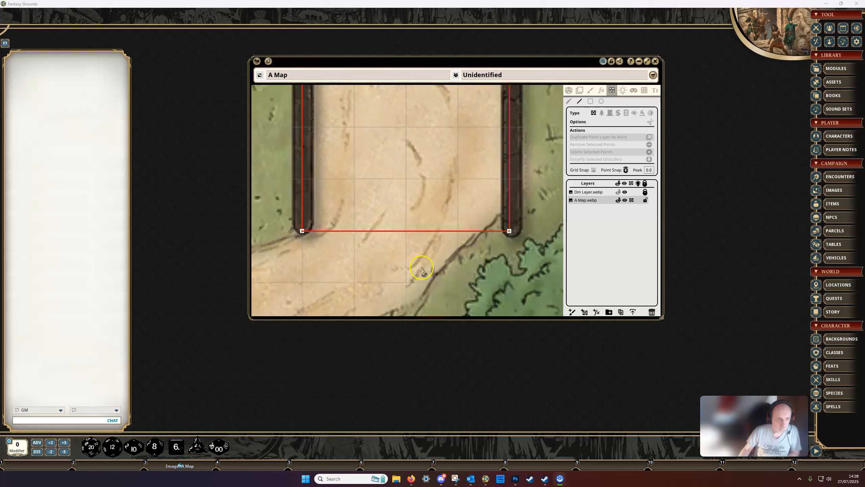
# Select all the points of the closed four-sided occluder below H5 and delete them
pyautogui.moveTo(434, 260)
pyautogui.mouseDown()
pyautogui.moveTo(508, 233)
pyautogui.moveTo(440, 261)
pyautogui.mouseUp()
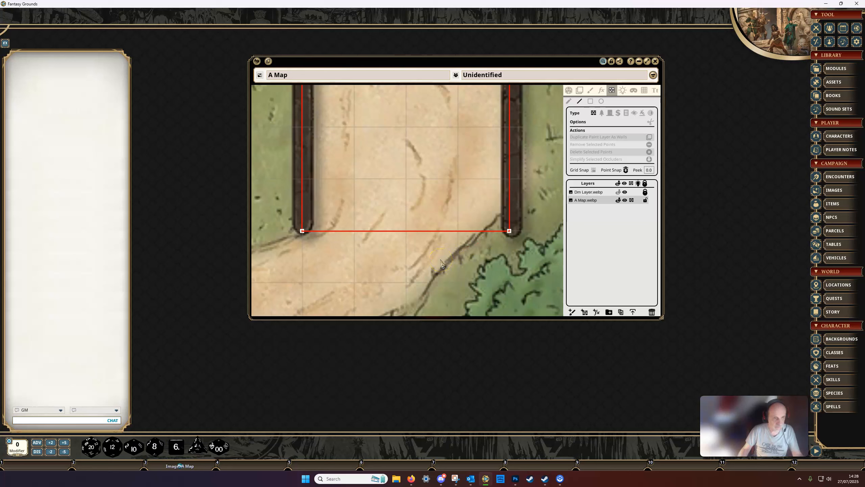
pyautogui.scroll(-2, 441, 261)
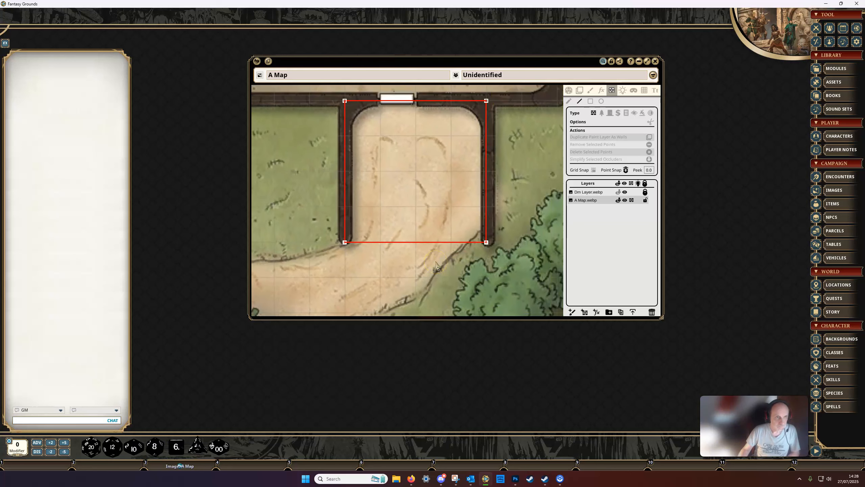
pyautogui.moveTo(437, 266); pyautogui.dragTo(457, 285)
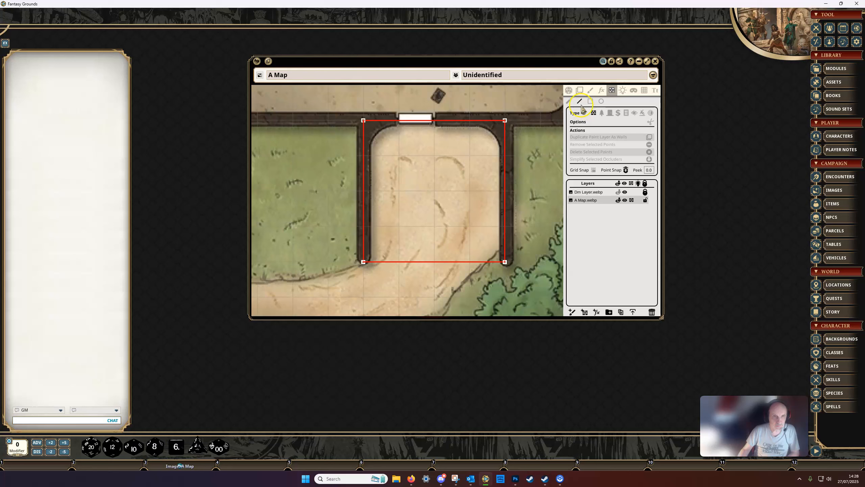
pyautogui.moveTo(350, 109); pyautogui.dragTo(528, 279)
pyautogui.press('Delete')
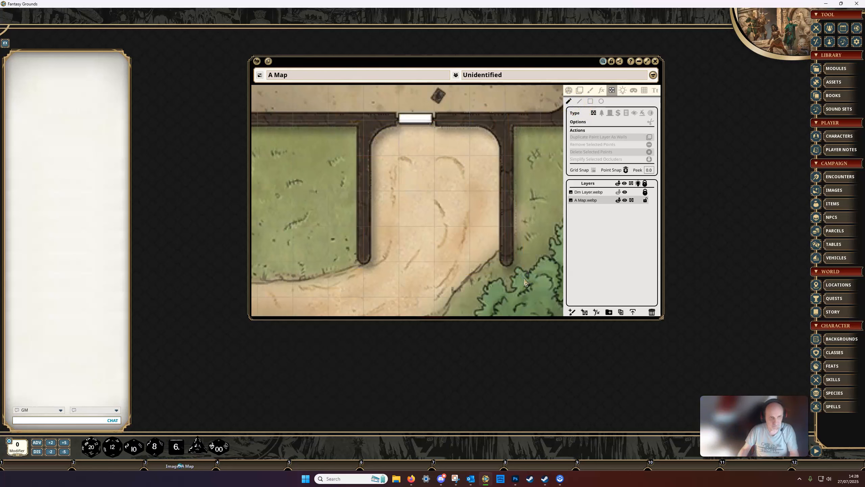
# Draw a wall occluder with the Rectangle tool along the walls below H5, down to their lower ends, and undo it
pyautogui.scroll(-2, 534, 200)
pyautogui.moveTo(530, 215); pyautogui.dragTo(518, 160)
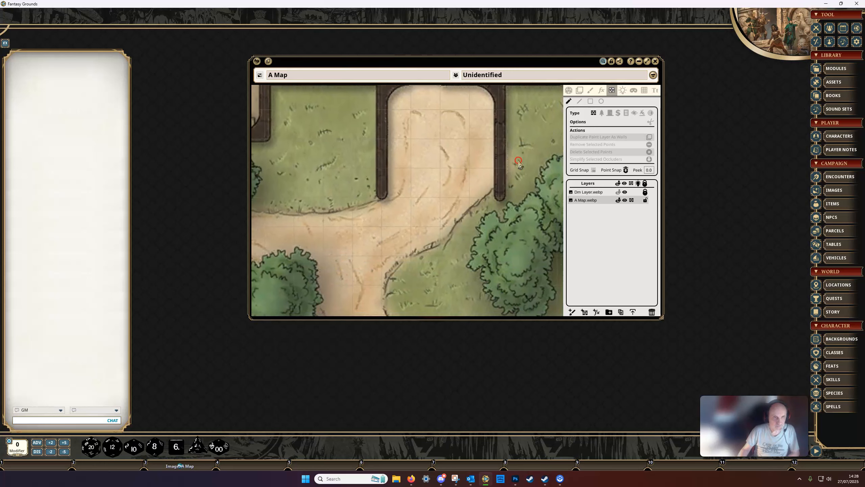
pyautogui.click(590, 102)
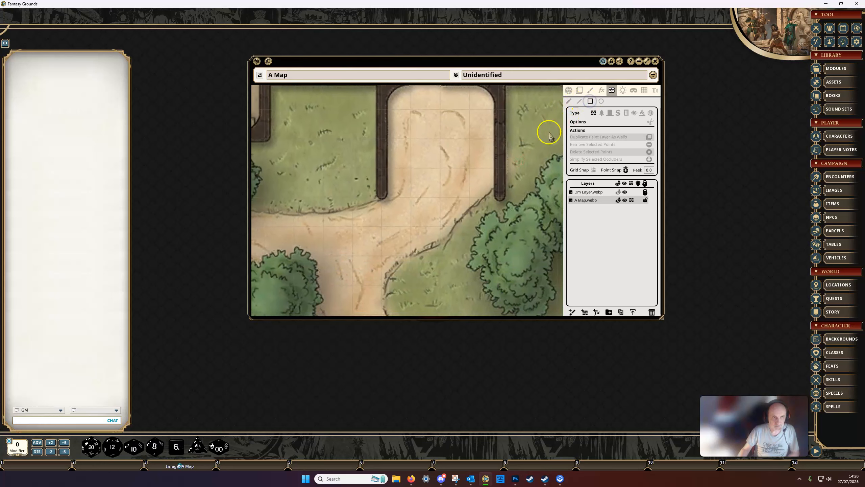
pyautogui.moveTo(470, 178); pyautogui.dragTo(475, 241)
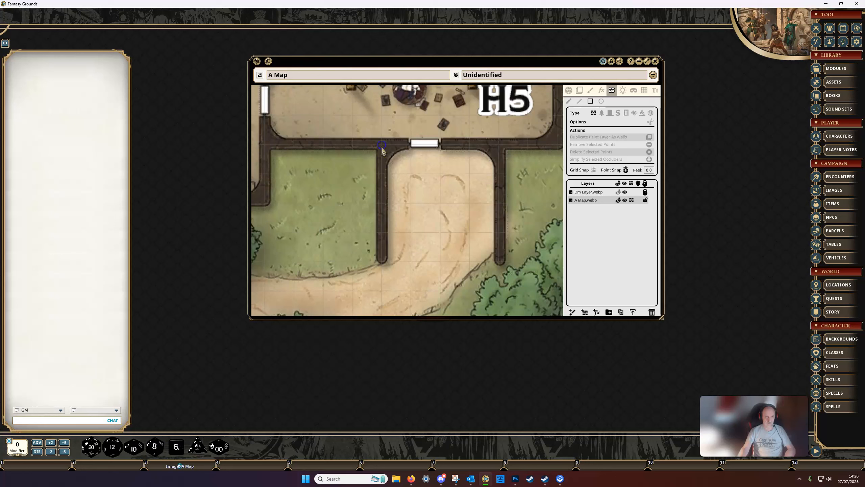
pyautogui.click(383, 146)
pyautogui.moveTo(390, 153); pyautogui.dragTo(501, 262)
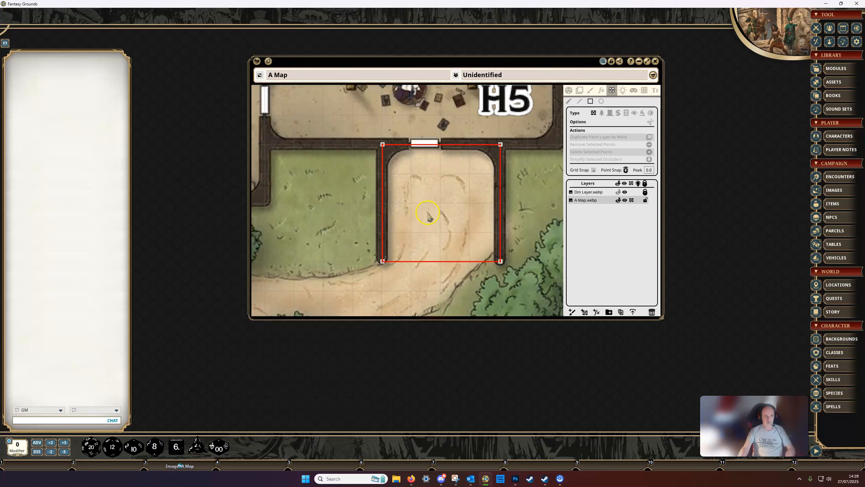
pyautogui.press('ctrl')
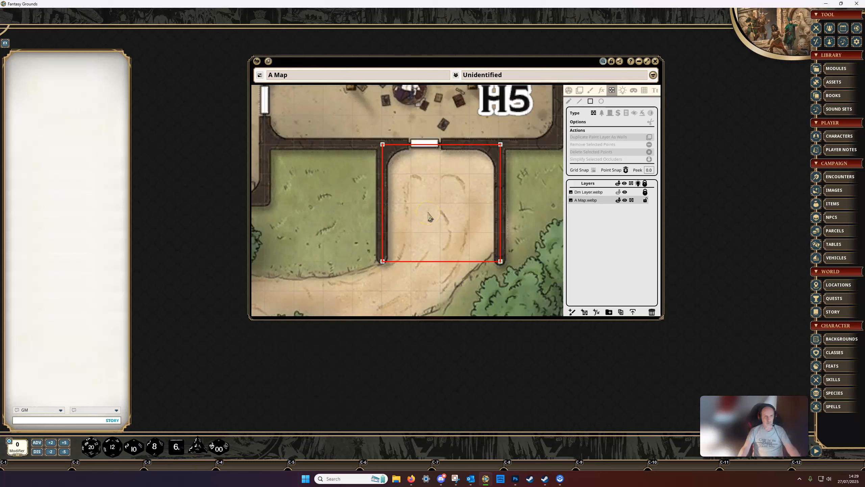
pyautogui.hotkey('ctrl', 'z')
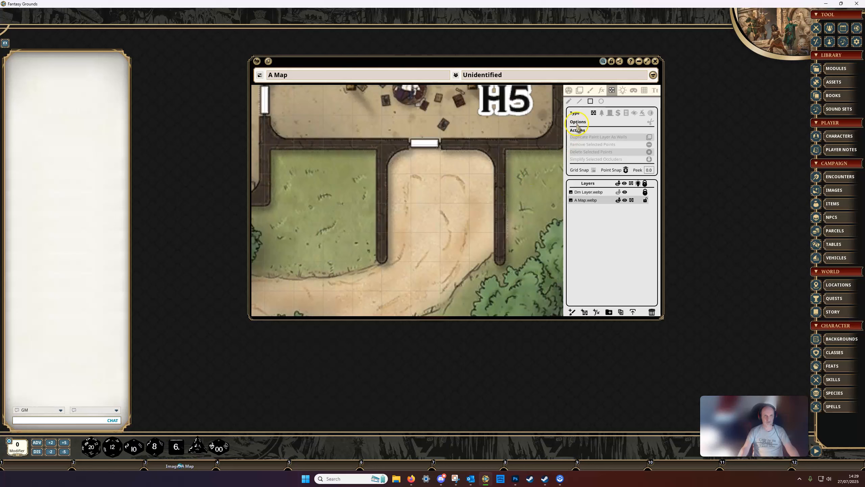
# Draw a rectangle occluder constrained to a square from the upper-left wall corner below H5, and undo it
pyautogui.press('shift')
pyautogui.moveTo(381, 146); pyautogui.dragTo(479, 250)
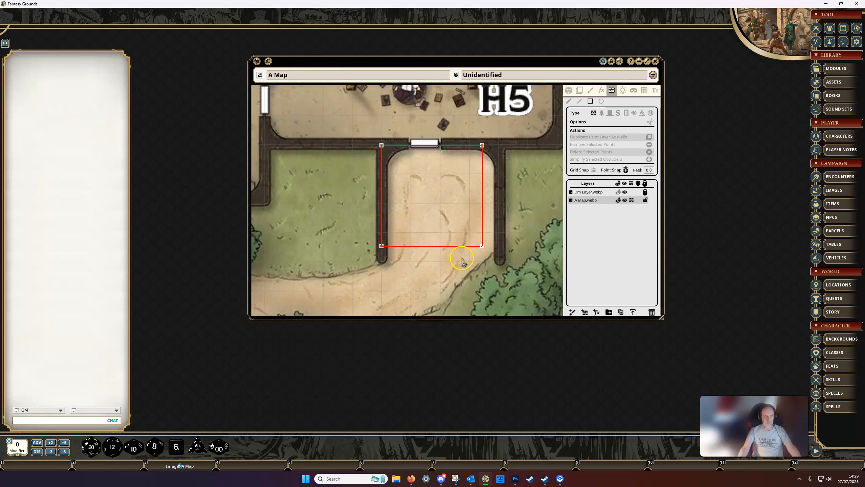
pyautogui.hotkey('ctrl', 'z')
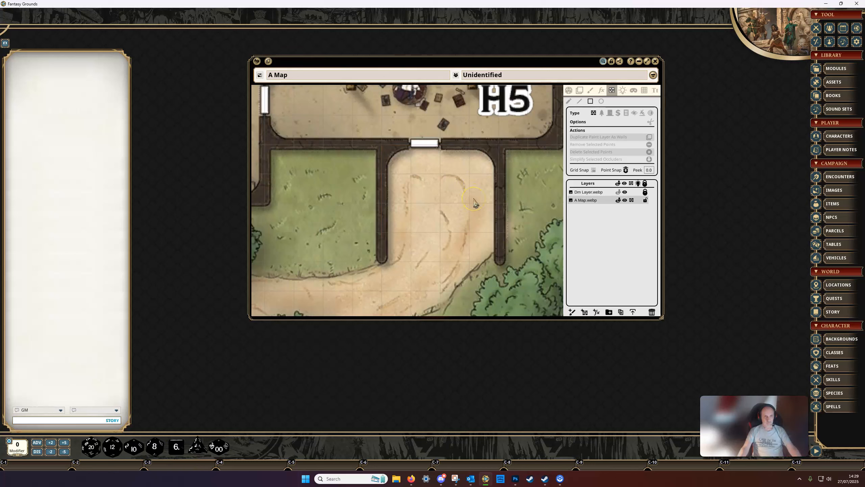
# Draw a tall oval wall occluder with the Ellipse tool on the path between the walls below H5, and undo it
pyautogui.click(602, 101)
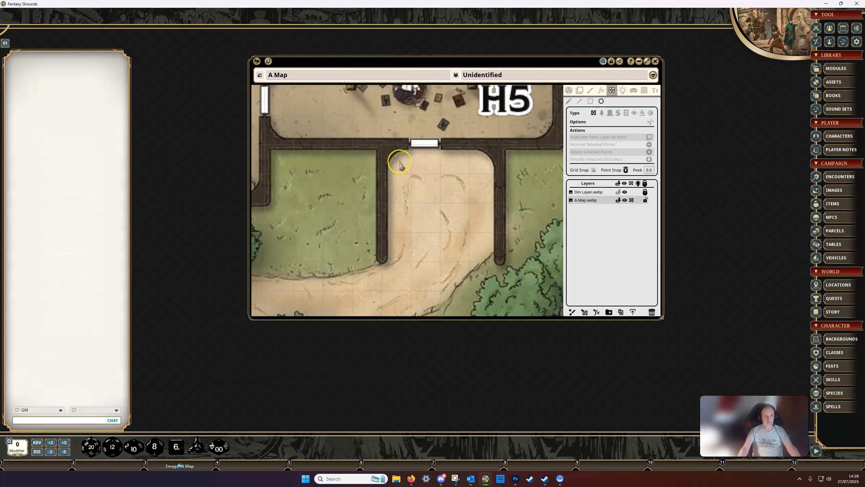
pyautogui.moveTo(399, 162); pyautogui.dragTo(490, 275)
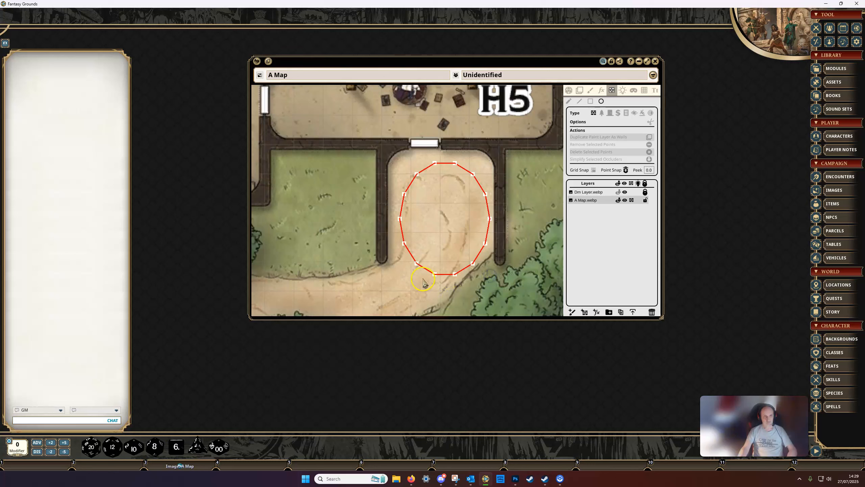
pyautogui.press('ctrl')
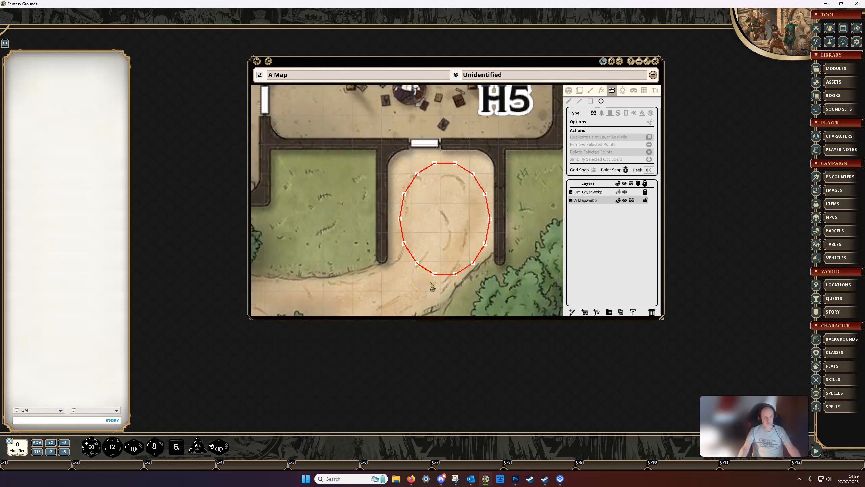
pyautogui.hotkey('ctrl', 'z')
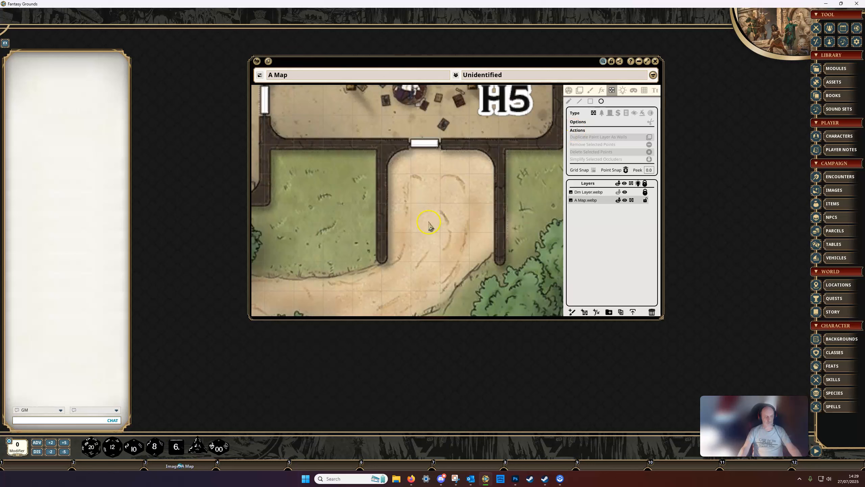
# Draw a circular wall occluder below H5 and move three of its lower-right points, one inward to the middle and two outward past the right wall
pyautogui.moveTo(405, 164); pyautogui.dragTo(478, 275)
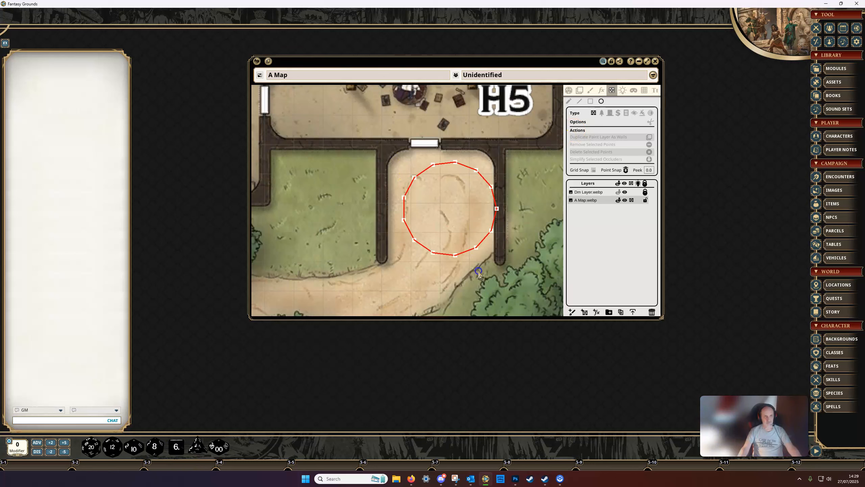
pyautogui.scroll(2, 470, 275)
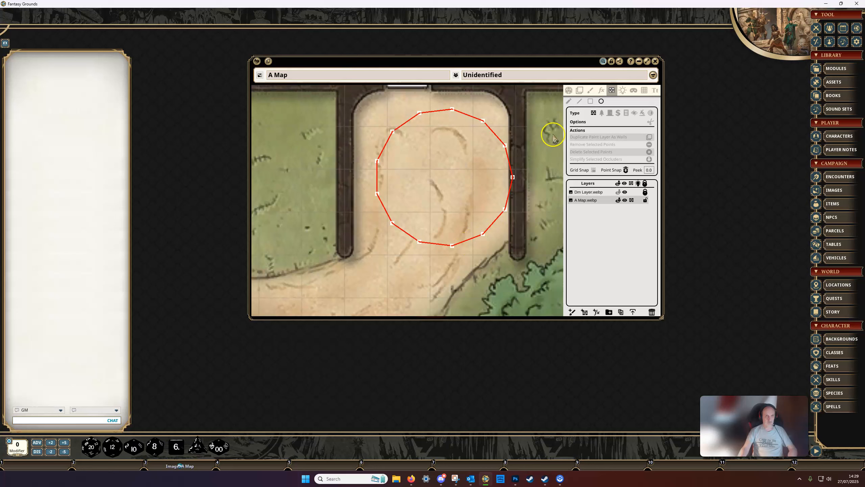
pyautogui.click(453, 246)
pyautogui.moveTo(453, 247); pyautogui.dragTo(442, 180)
pyautogui.moveTo(484, 235); pyautogui.dragTo(525, 267)
pyautogui.click(506, 210)
pyautogui.moveTo(506, 210); pyautogui.dragTo(543, 191)
pyautogui.scroll(-1, 463, 240)
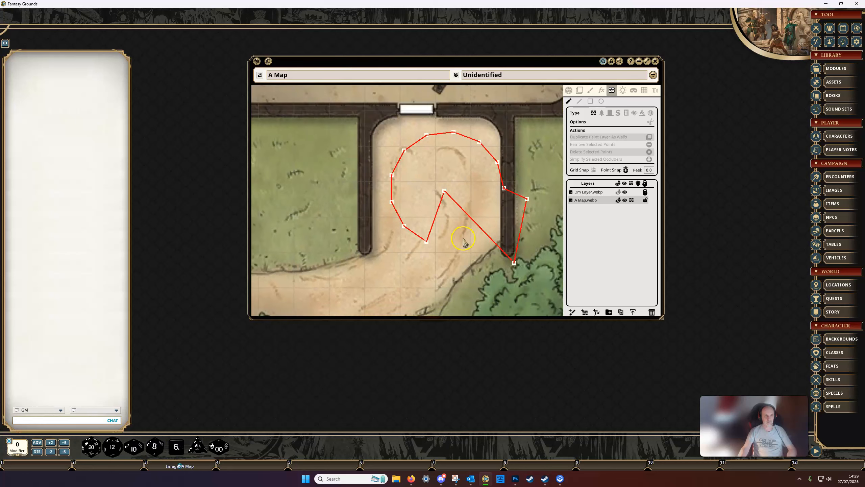
pyautogui.scroll(-1, 464, 243)
pyautogui.scroll(2, 461, 240)
# Remove the point moved to the middle of the circular occluder, keeping its two neighbouring points connected
pyautogui.click(441, 187)
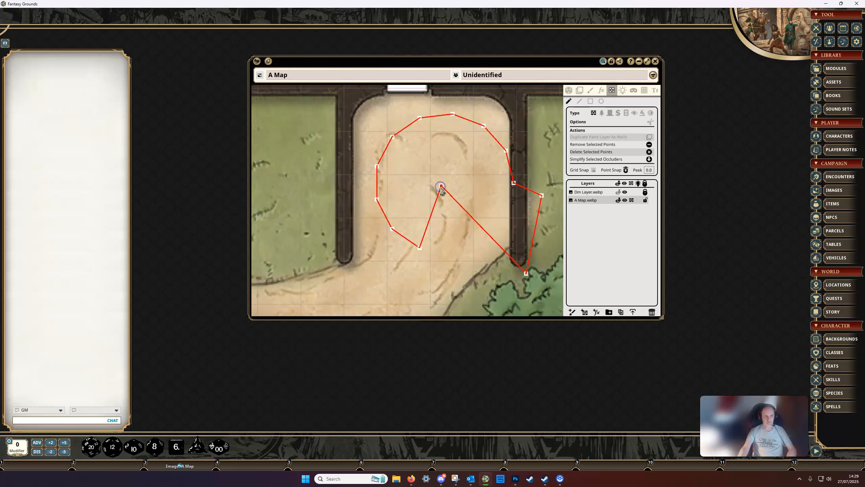
pyautogui.click(629, 148)
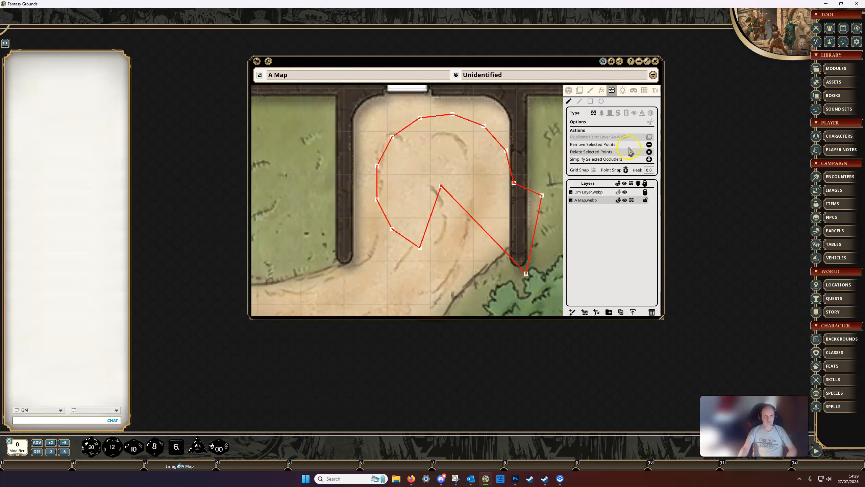
pyautogui.click(649, 145)
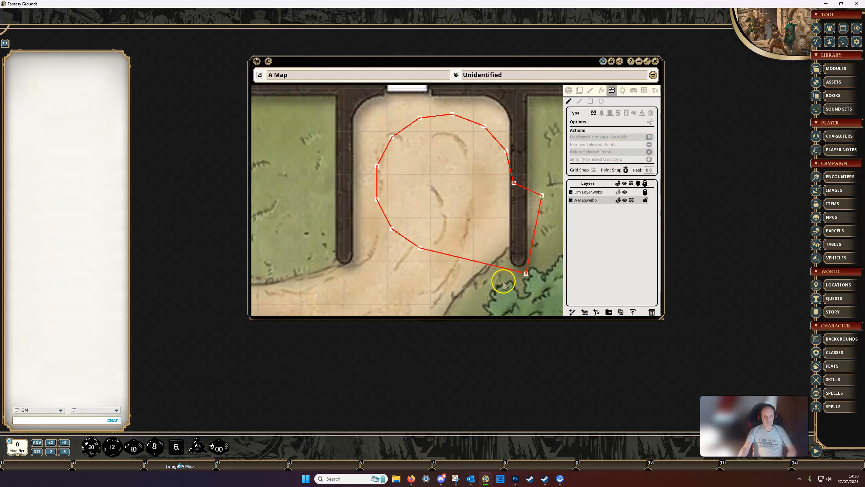
# Delete the occluder's point below the right wall's lower end together with its adjoining segments, leaving the outline open
pyautogui.click(527, 273)
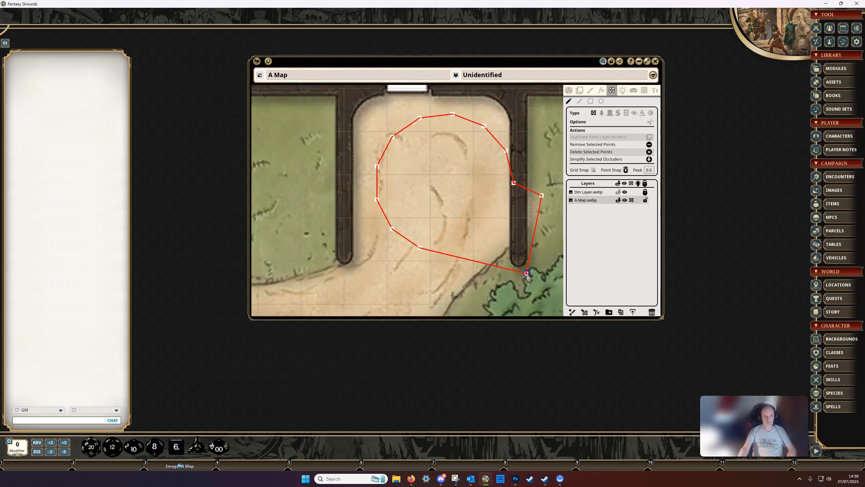
pyautogui.click(649, 152)
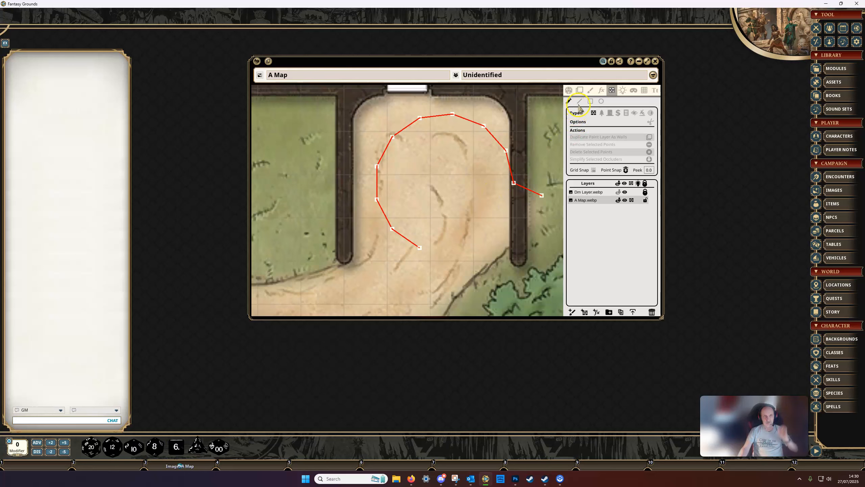
pyautogui.scroll(-2, 473, 205)
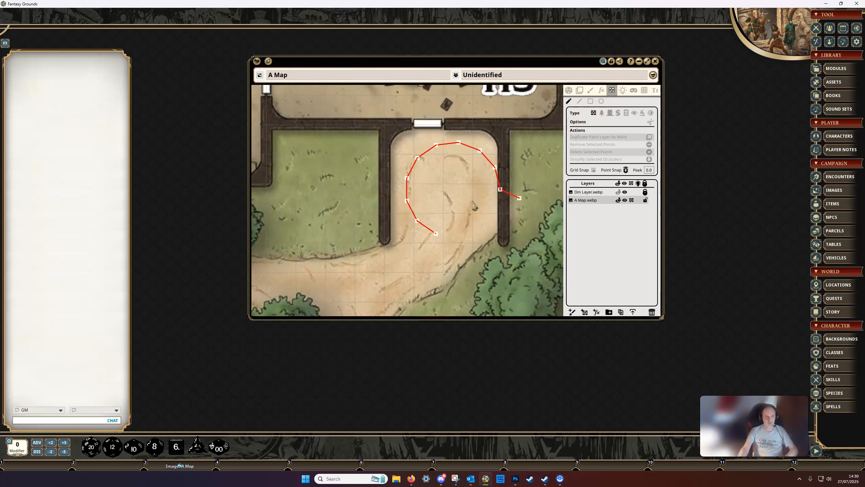
pyautogui.moveTo(474, 205); pyautogui.dragTo(436, 206)
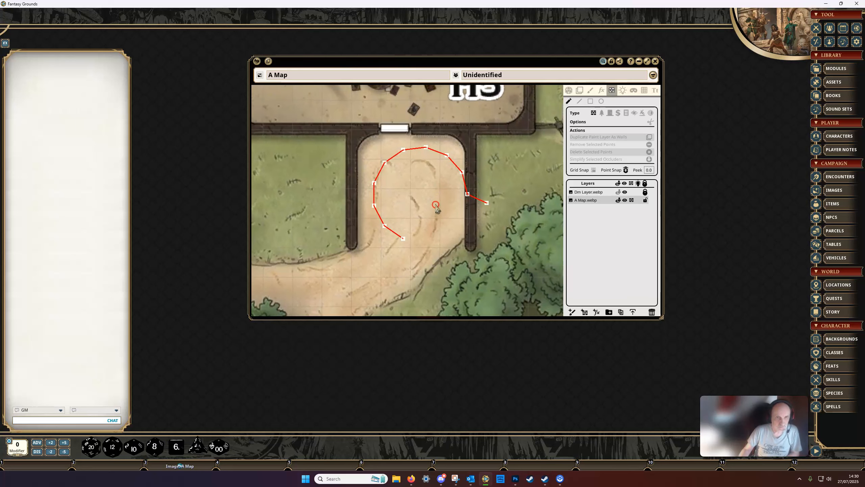